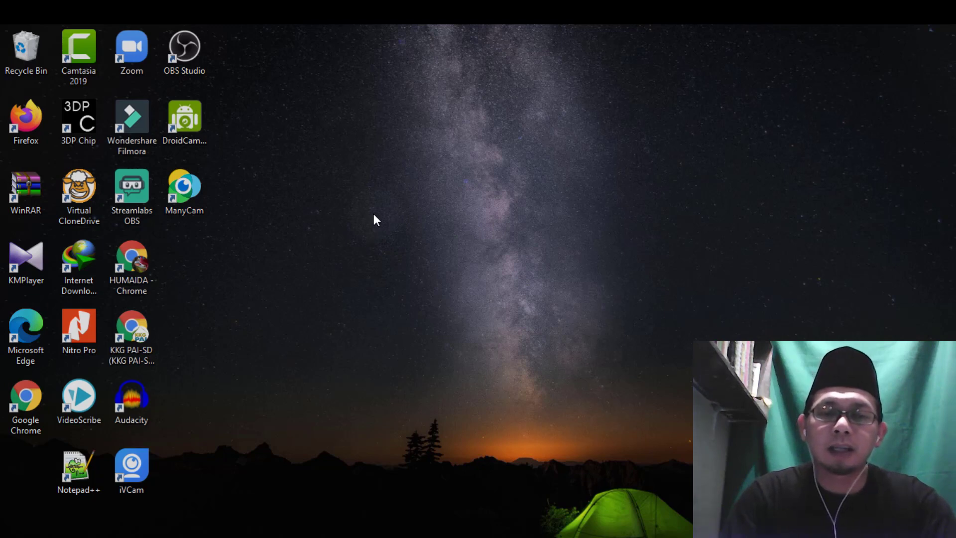
{"action": "left_click", "coordinate": [382, 170]}
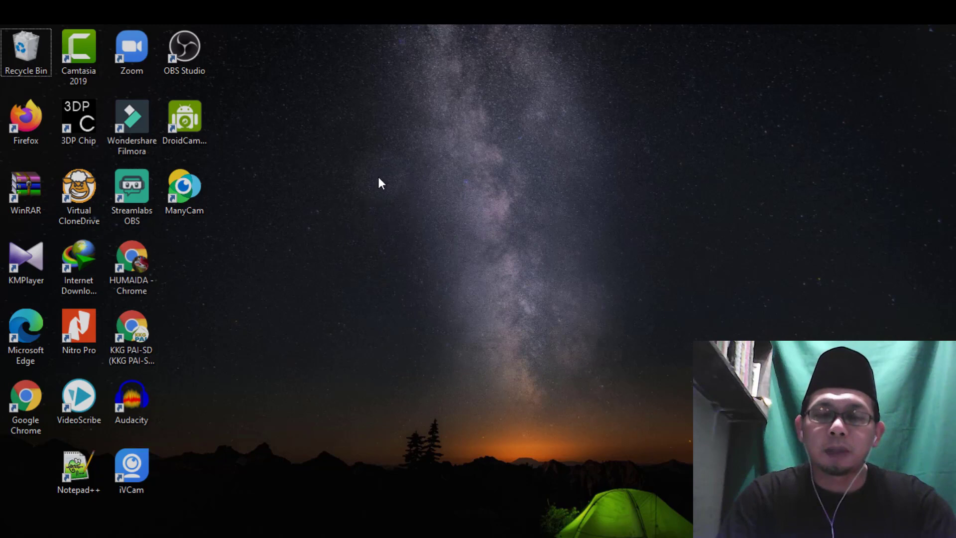
{"action": "right_click", "coordinate": [355, 233]}
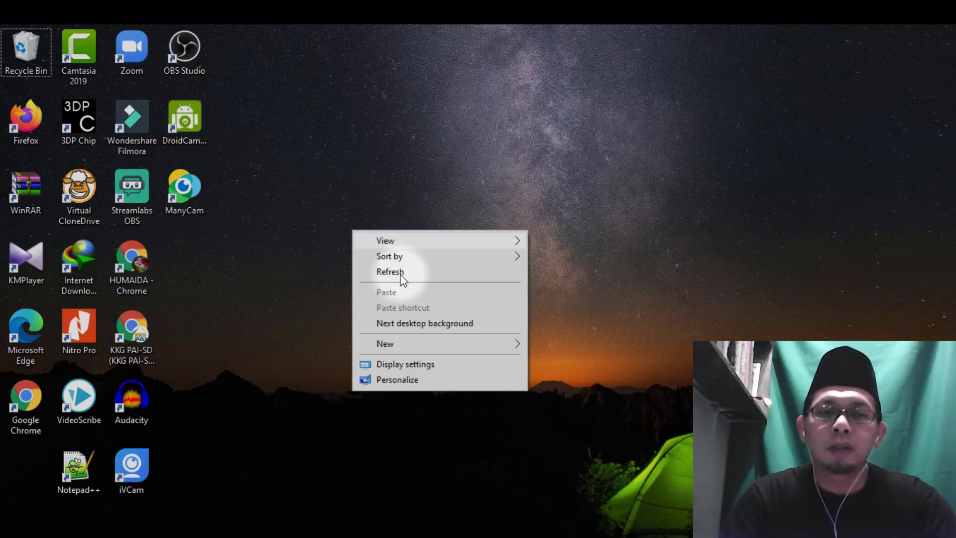
{"action": "key", "text": "Right"}
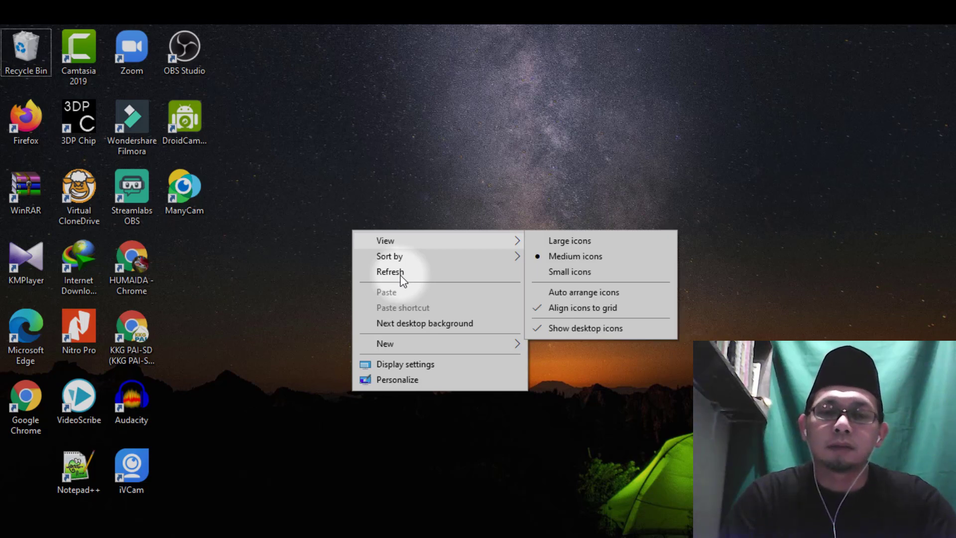
{"action": "left_click", "coordinate": [400, 275]}
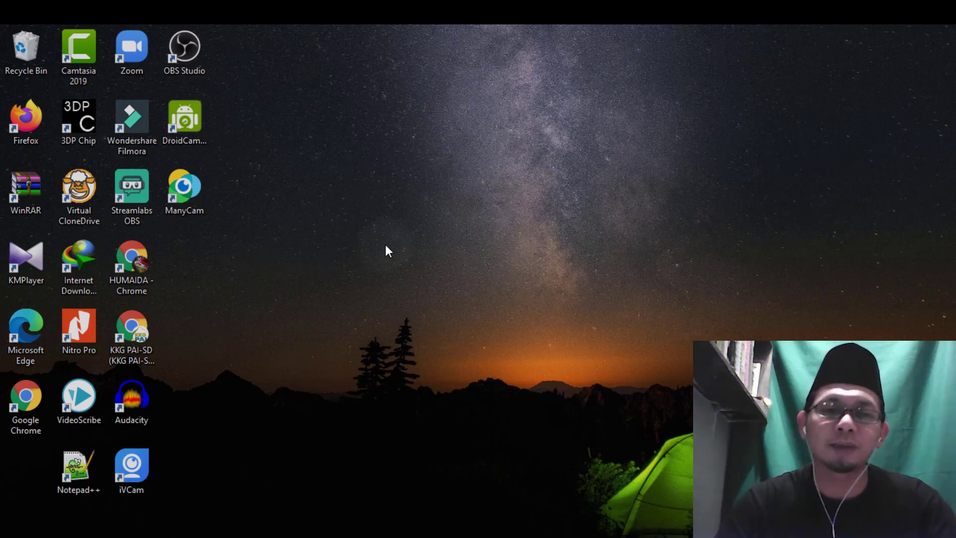
Step: Open Chrome with the KKG PAI-SD profile, then search for youtube and go to the YouTube home page
{"action": "left_click", "coordinate": [136, 339]}
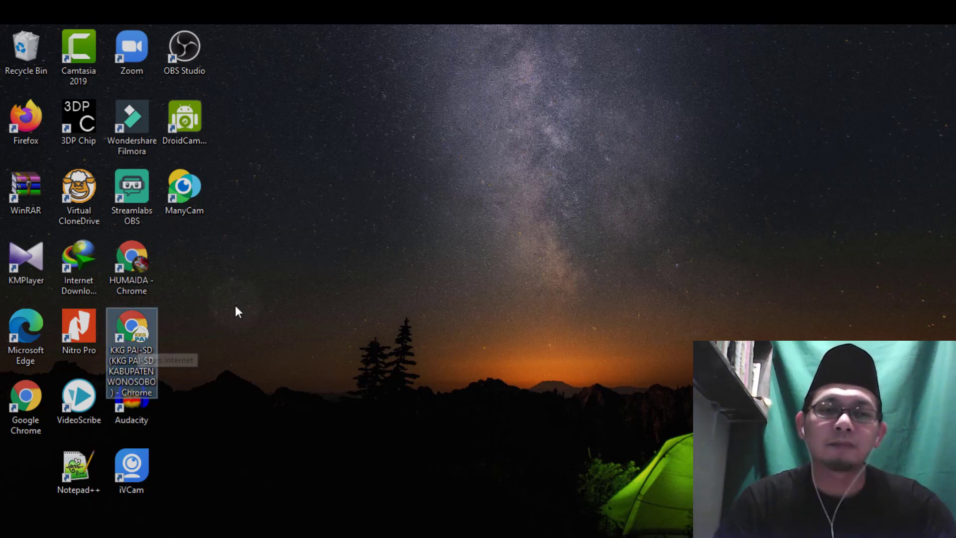
{"action": "double_click", "coordinate": [131, 325]}
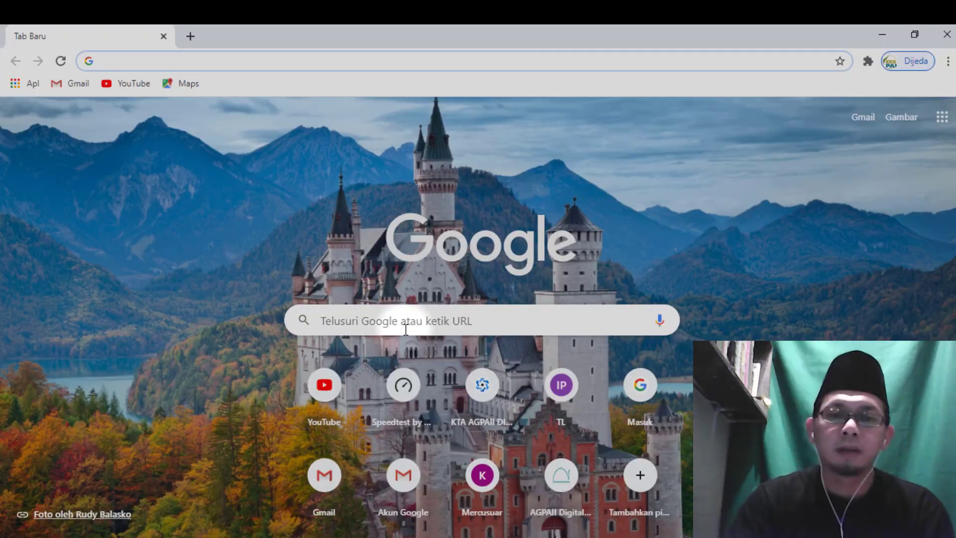
{"action": "left_click", "coordinate": [399, 321]}
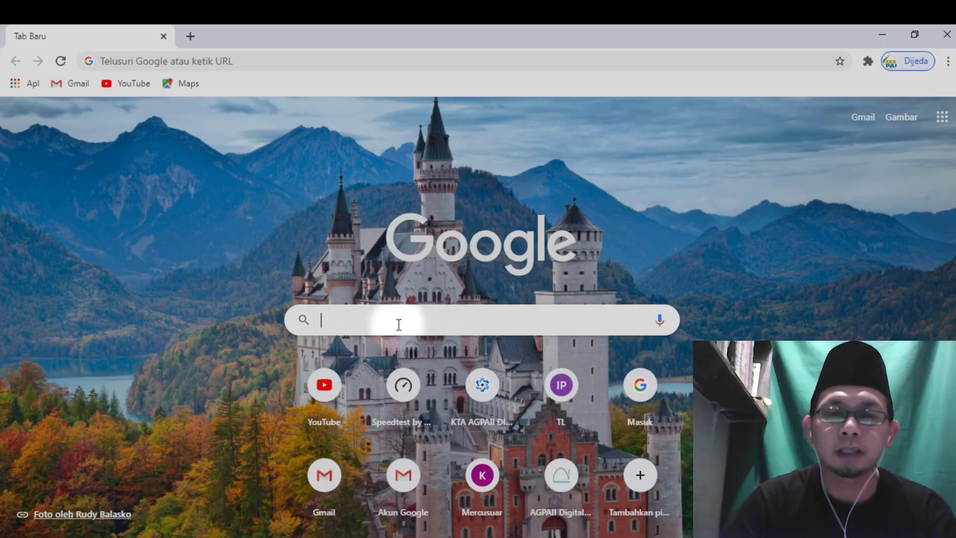
{"action": "left_click", "coordinate": [398, 322]}
{"action": "type", "text": "yout"}
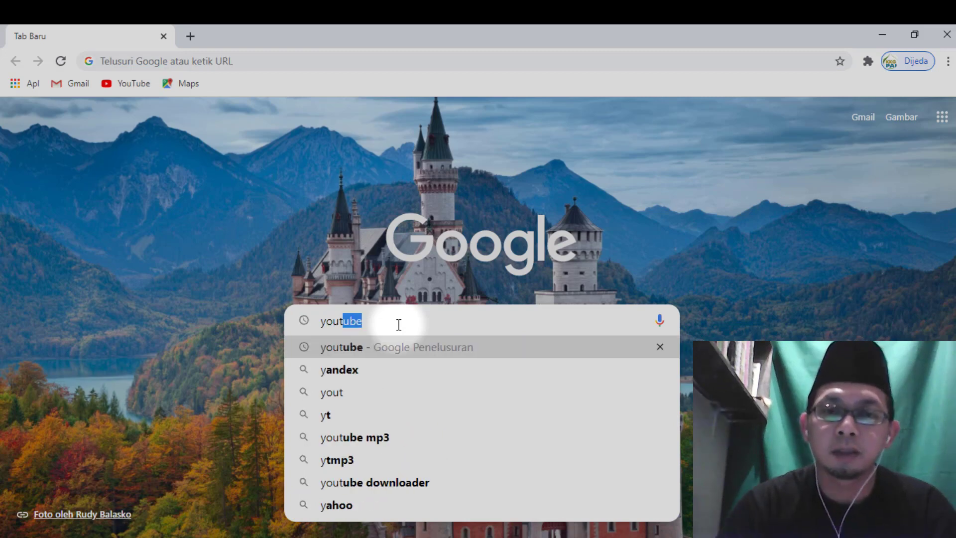
{"action": "type", "text": "ube"}
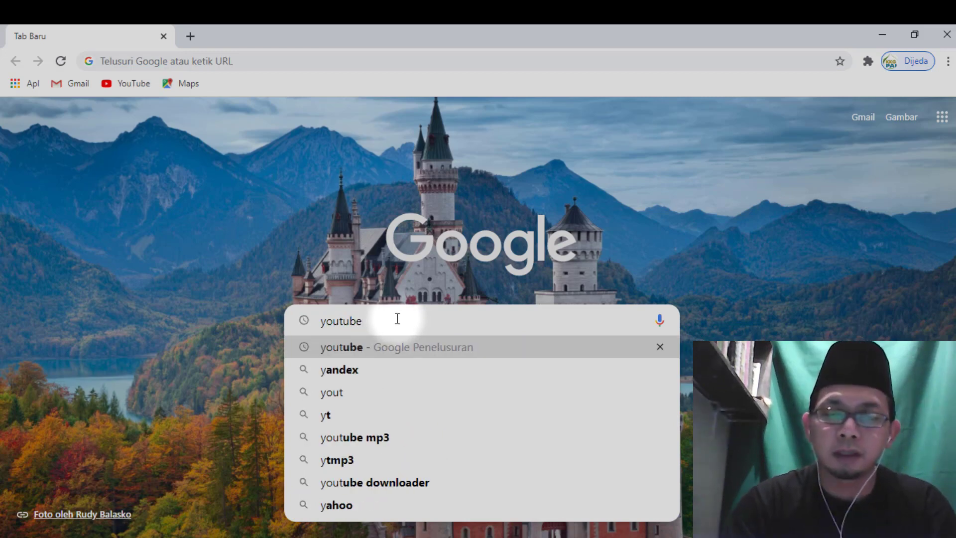
{"action": "key", "text": "Return"}
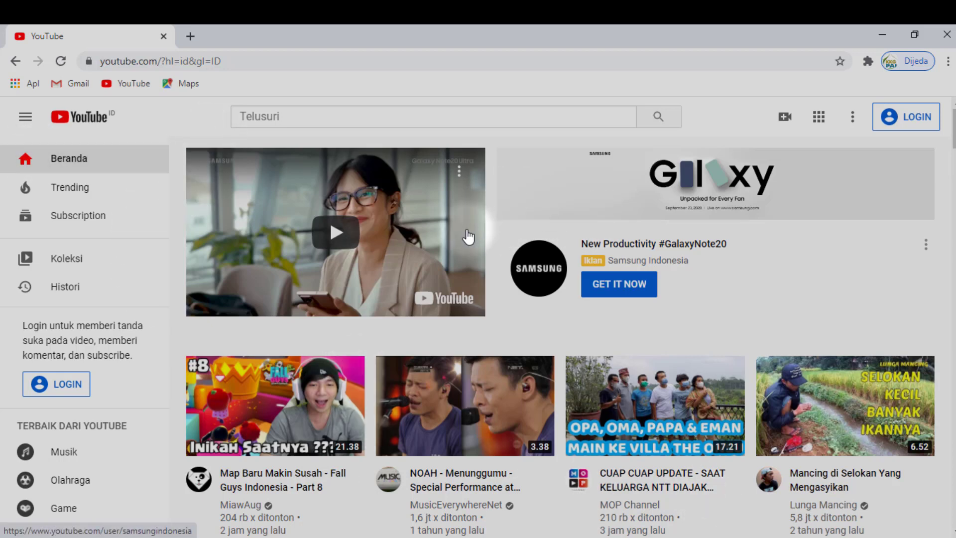
Step: Look through the videos on the YouTube home page and the Trending page
{"action": "scroll", "coordinate": [308, 285], "scroll_direction": "down", "scroll_amount": 3}
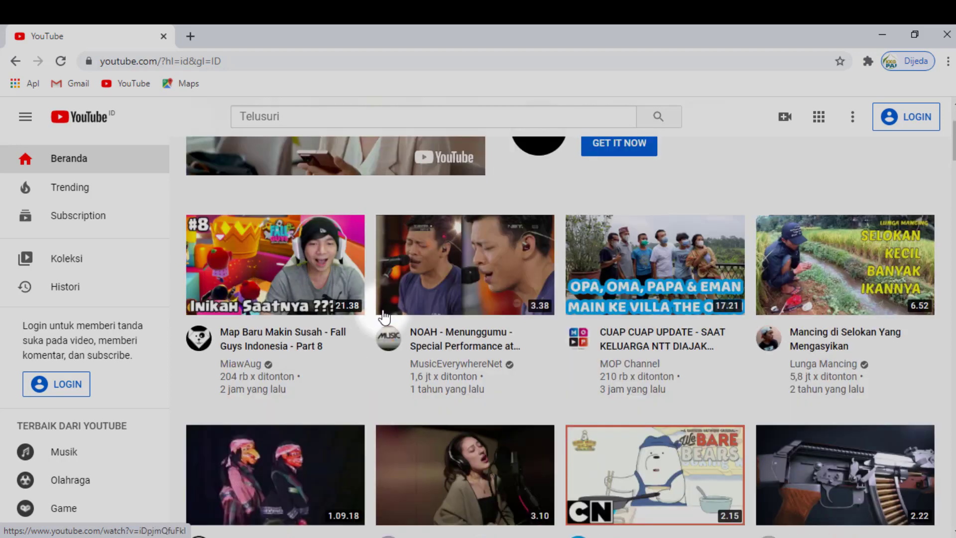
{"action": "left_click", "coordinate": [576, 401]}
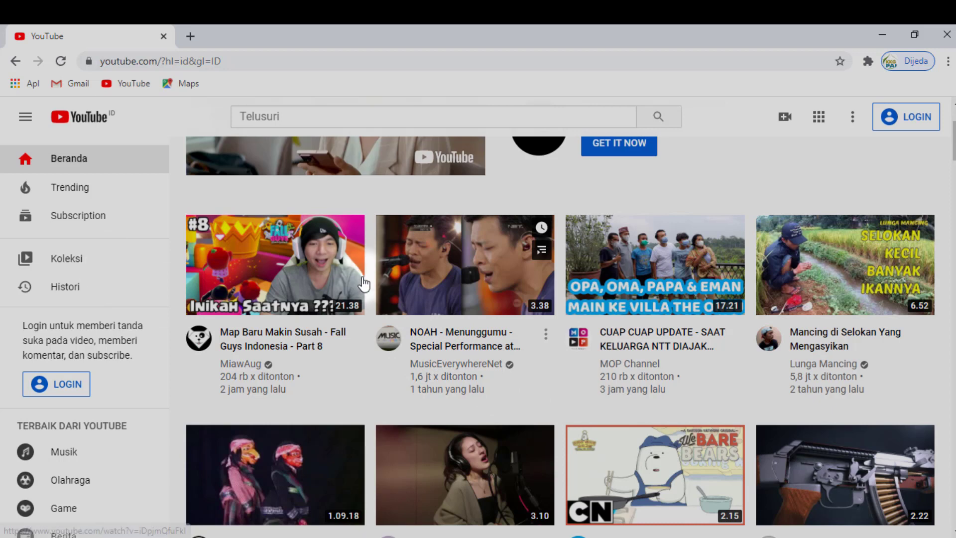
{"action": "left_click", "coordinate": [54, 192]}
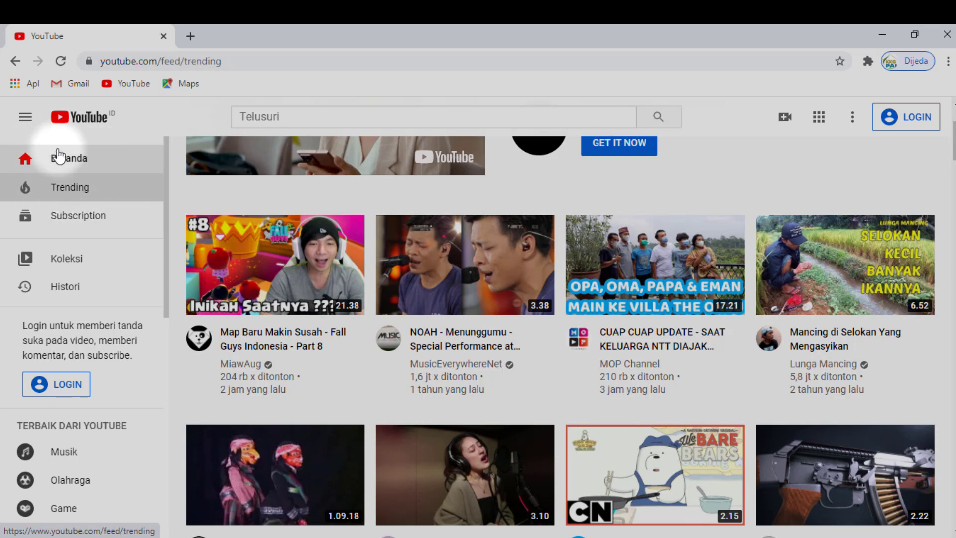
{"action": "left_click", "coordinate": [63, 193]}
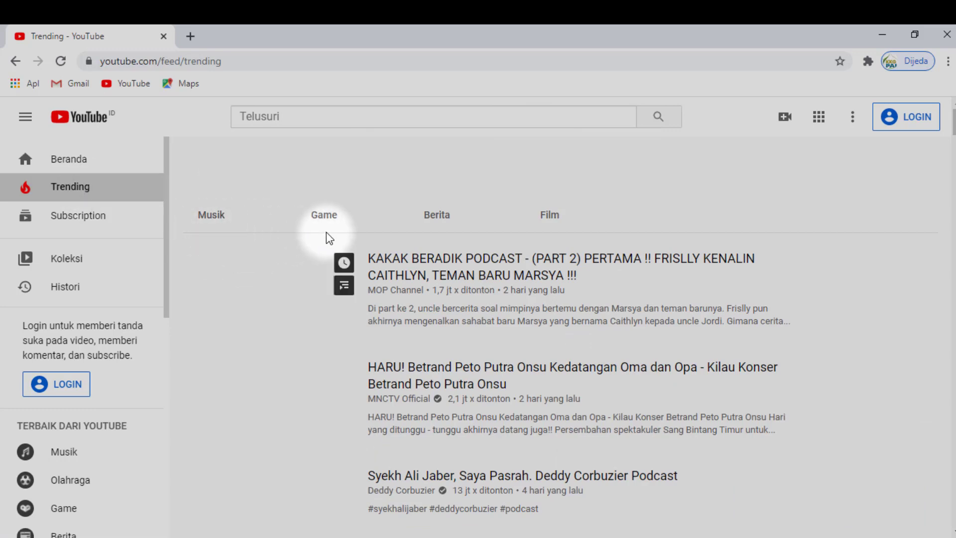
{"action": "left_click", "coordinate": [65, 199]}
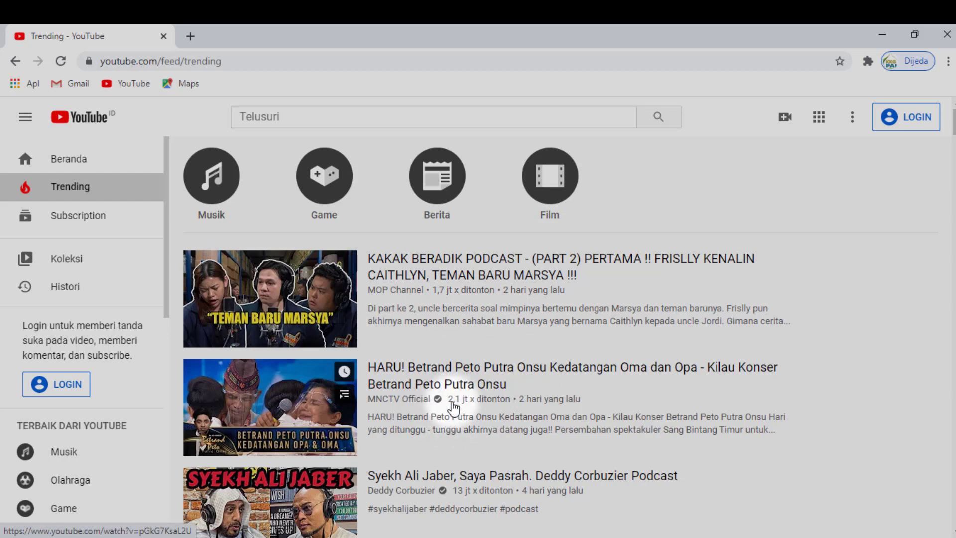
{"action": "mouse_move", "coordinate": [451, 407]}
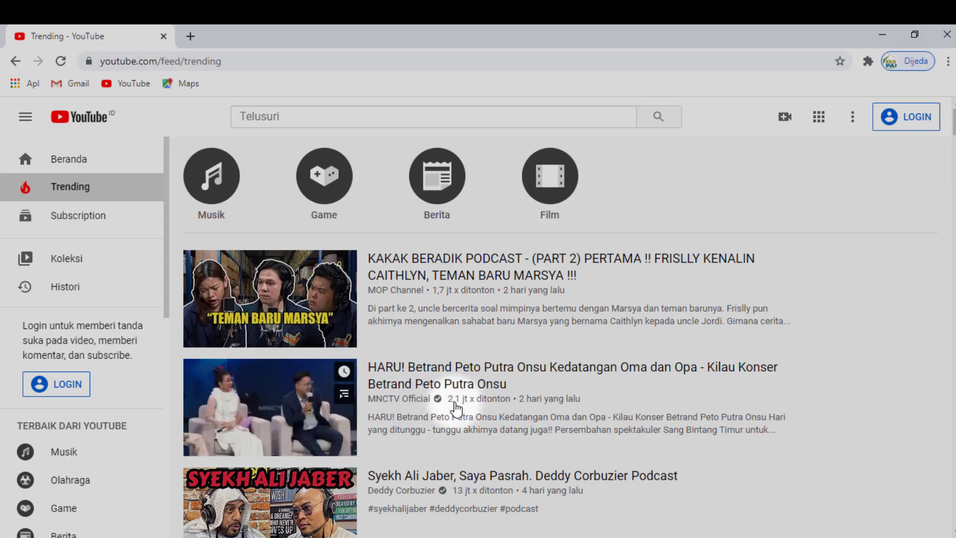
{"action": "scroll", "coordinate": [455, 406], "scroll_direction": "down", "scroll_amount": 3}
{"action": "scroll", "coordinate": [277, 253], "scroll_direction": "down", "scroll_amount": 3}
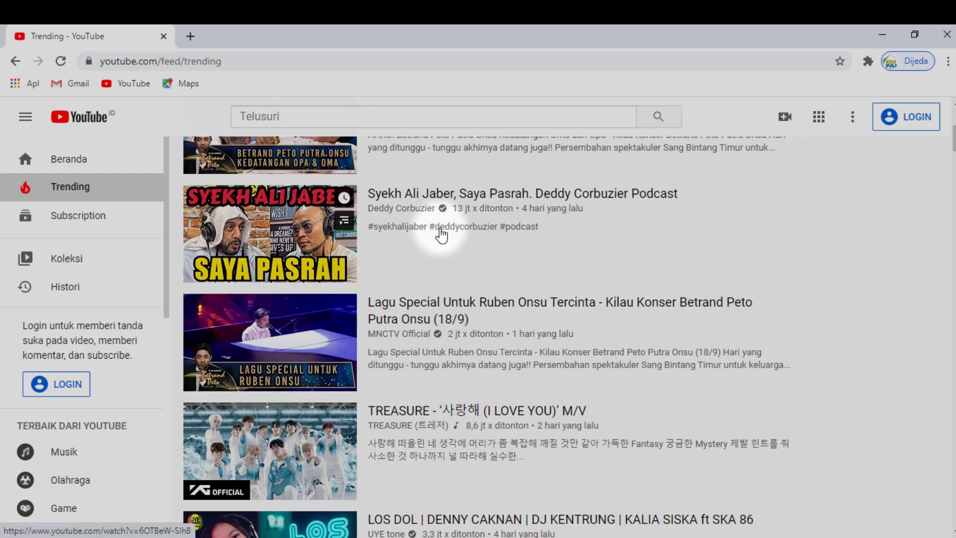
{"action": "mouse_move", "coordinate": [487, 238]}
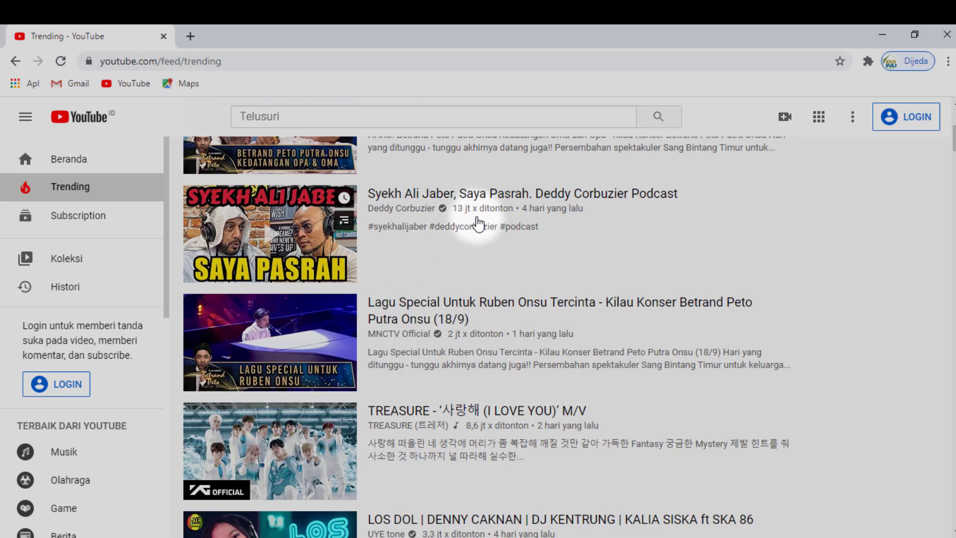
{"action": "scroll", "coordinate": [442, 266], "scroll_direction": "up", "scroll_amount": 6}
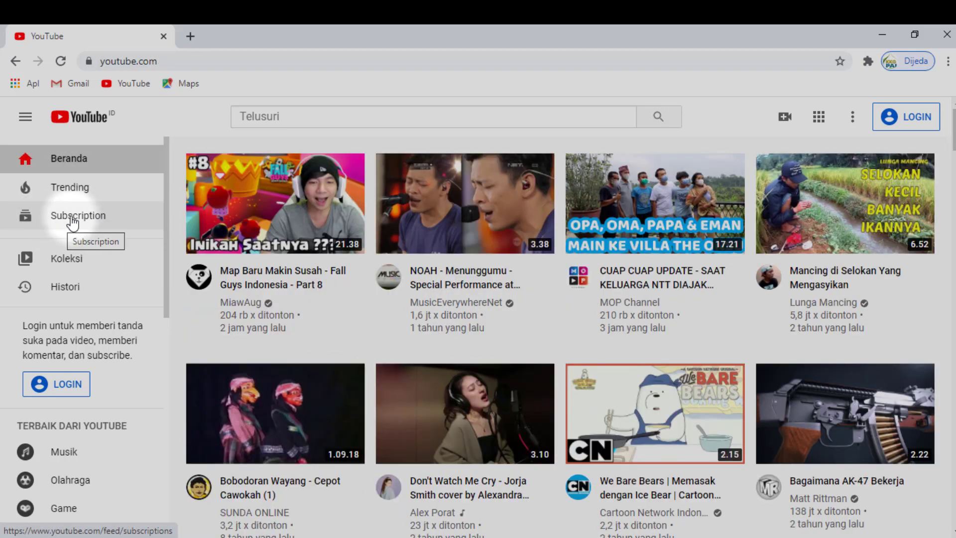
{"action": "left_click", "coordinate": [69, 231]}
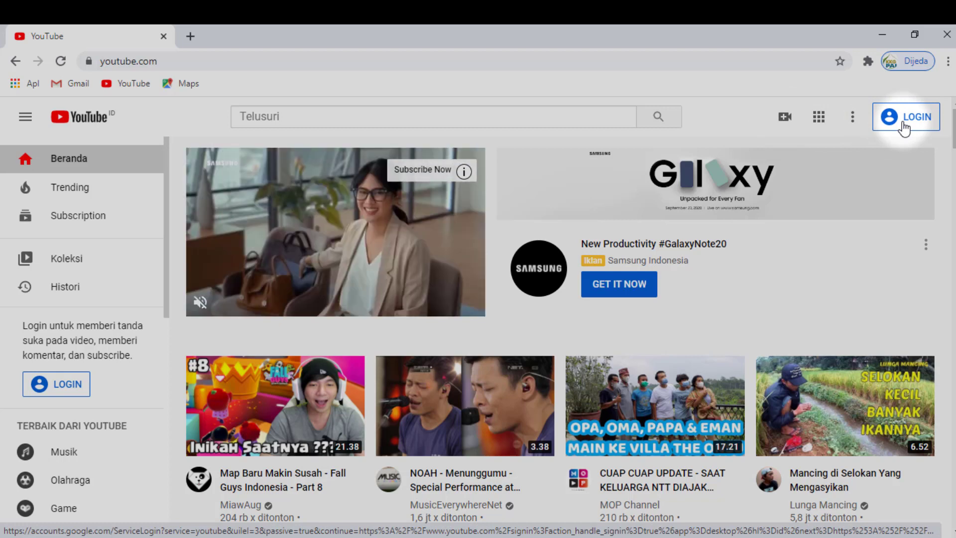
Step: Sign in to YouTube with the KKG PAI-SD KABUPATEN WONOSOBO account, entering the account password
{"action": "left_click", "coordinate": [903, 125]}
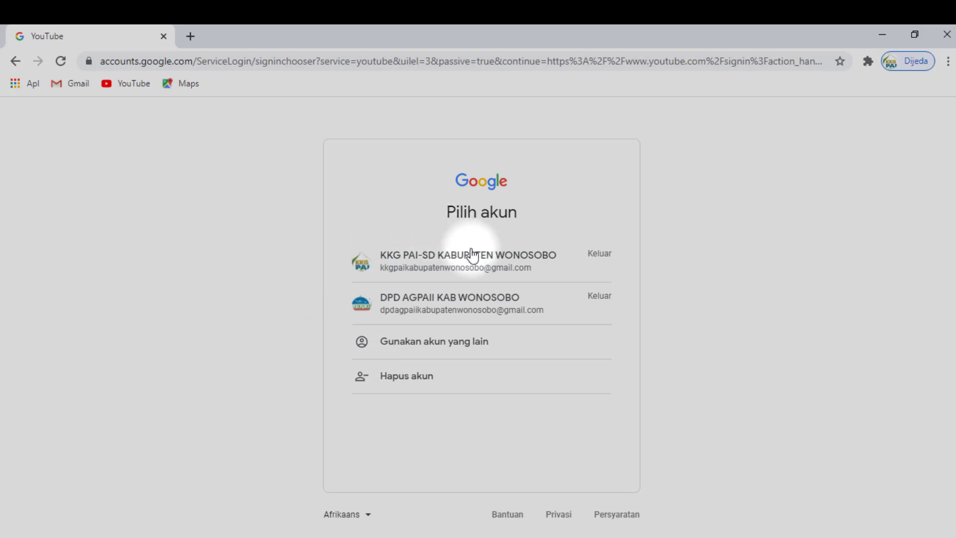
{"action": "left_click", "coordinate": [452, 264]}
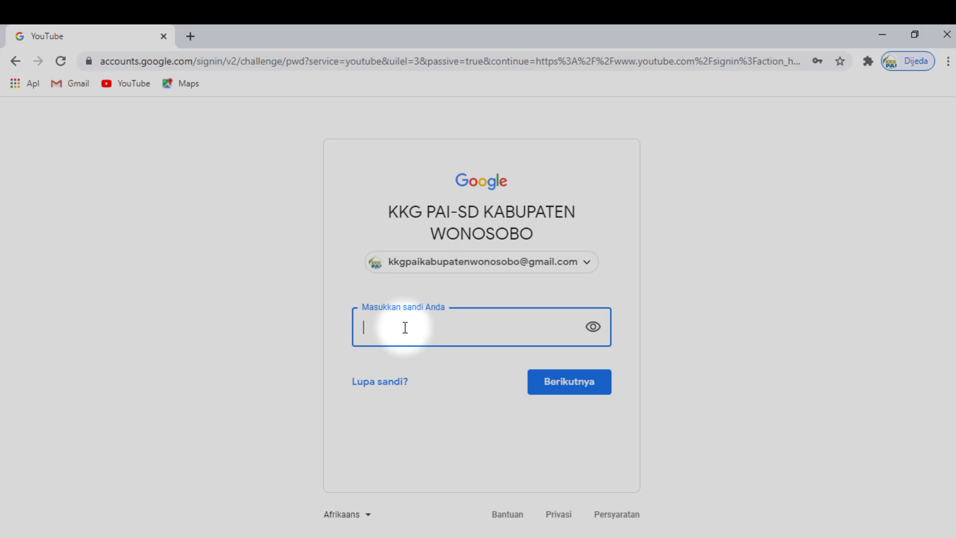
{"action": "type", "text": "••"}
{"action": "left_click", "coordinate": [556, 385]}
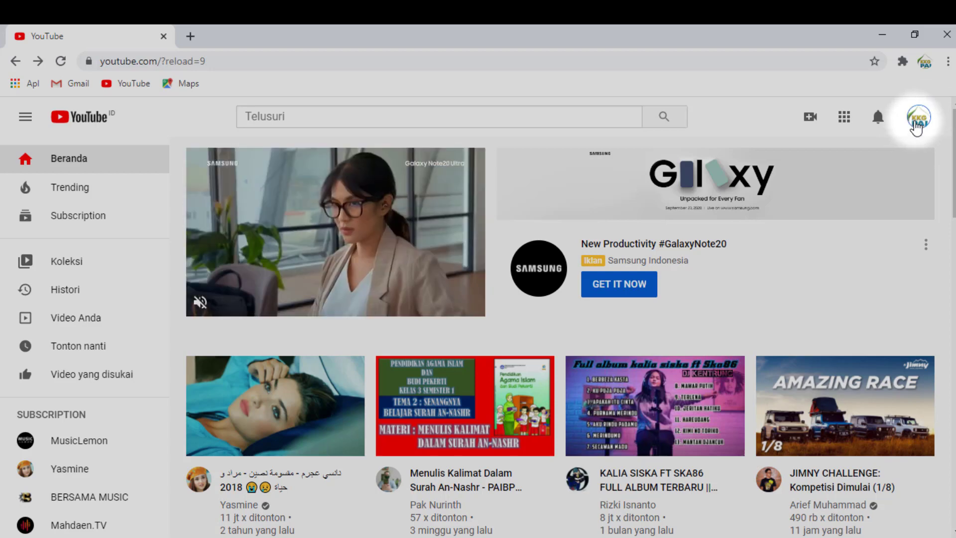
Step: Open YouTube Studio for the signed-in channel
{"action": "left_click", "coordinate": [917, 124]}
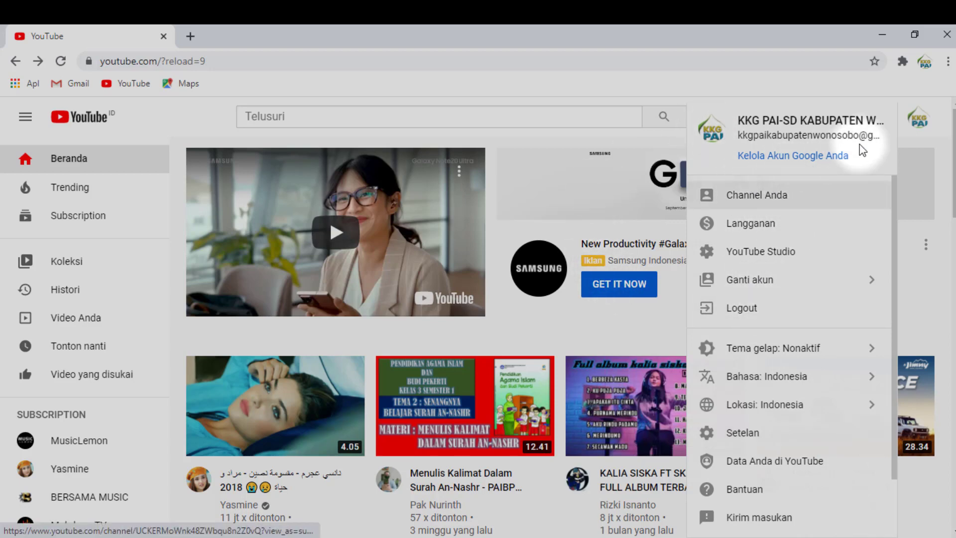
{"action": "left_click", "coordinate": [920, 124]}
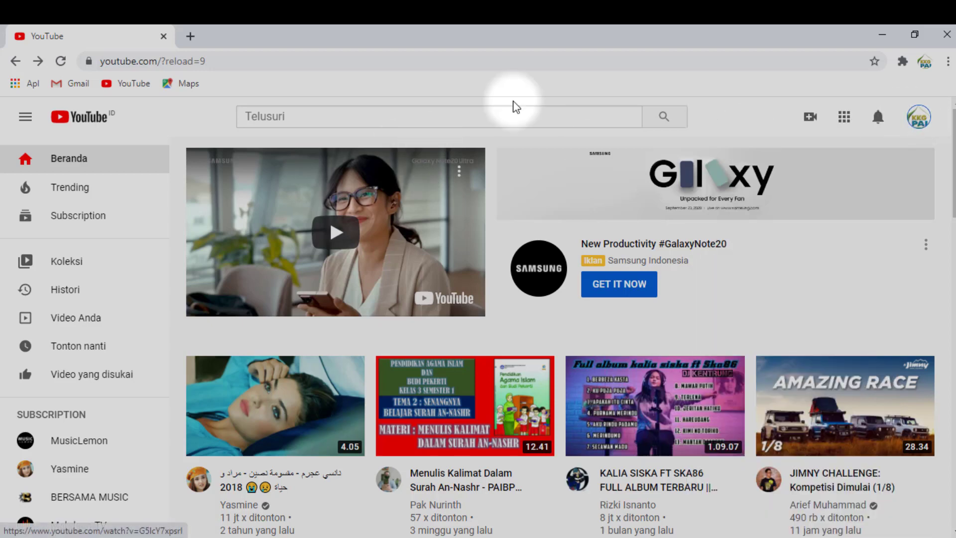
{"action": "left_click", "coordinate": [923, 121]}
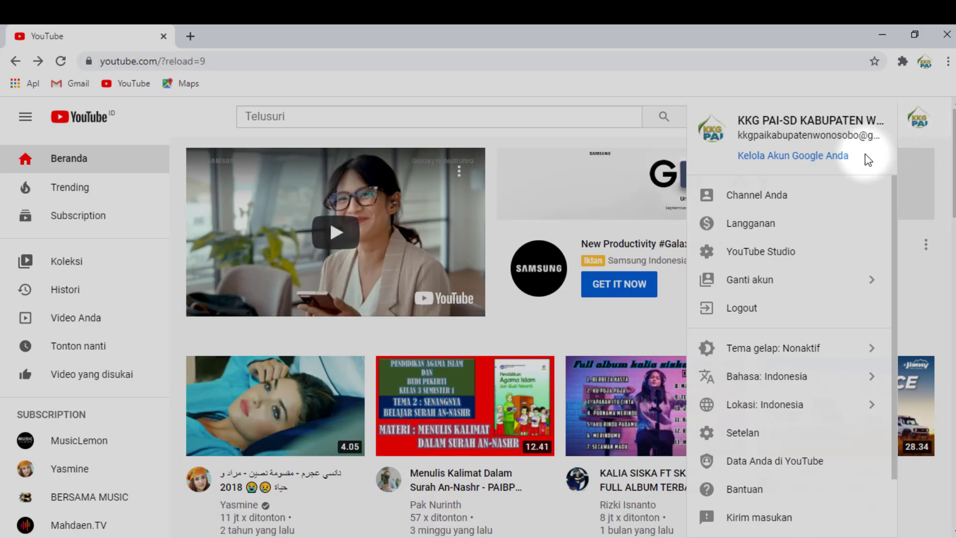
{"action": "left_click", "coordinate": [748, 254]}
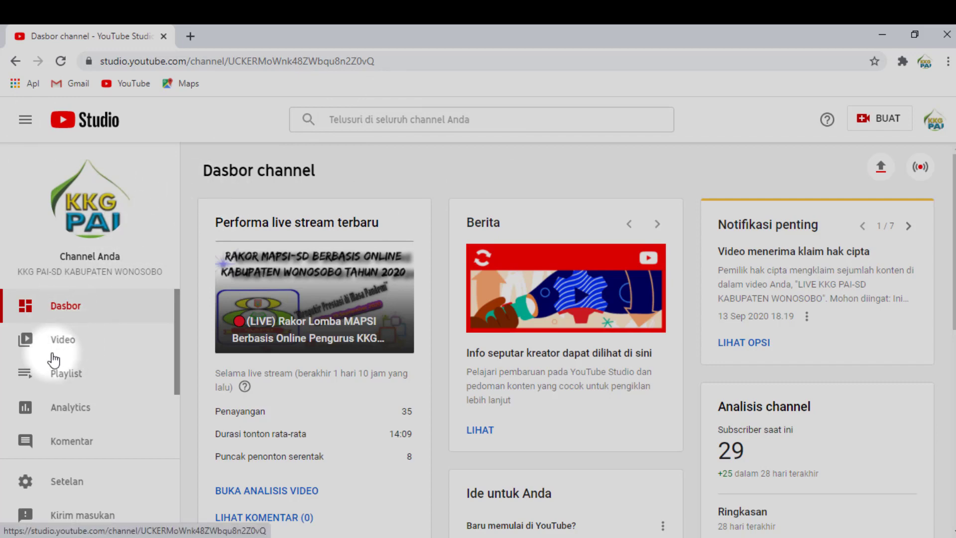
Step: Examine the channel dashboard's live stream performance, latest comments, important notifications and channel analytics, along with the available Studio sections
{"action": "scroll", "coordinate": [55, 303], "scroll_direction": "down", "scroll_amount": 2}
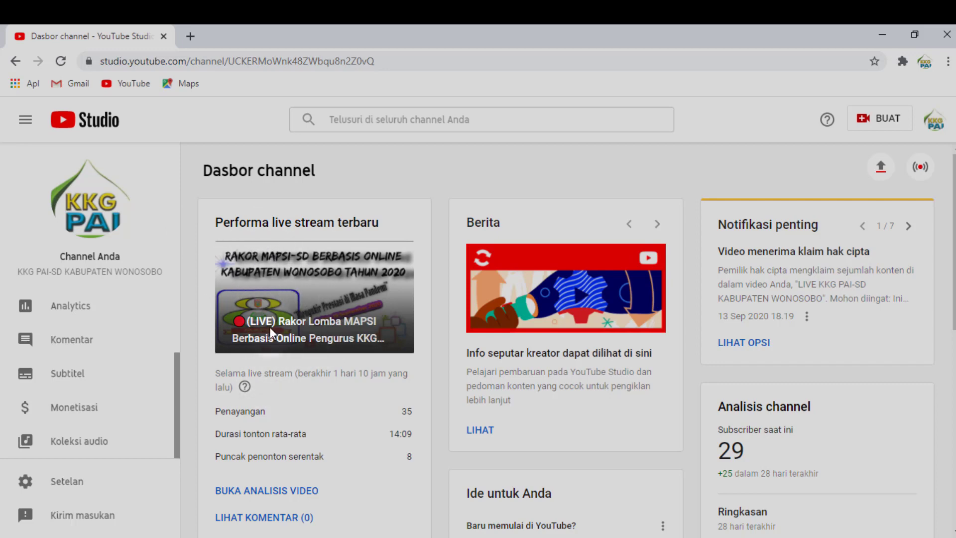
{"action": "scroll", "coordinate": [270, 328], "scroll_direction": "down", "scroll_amount": 5}
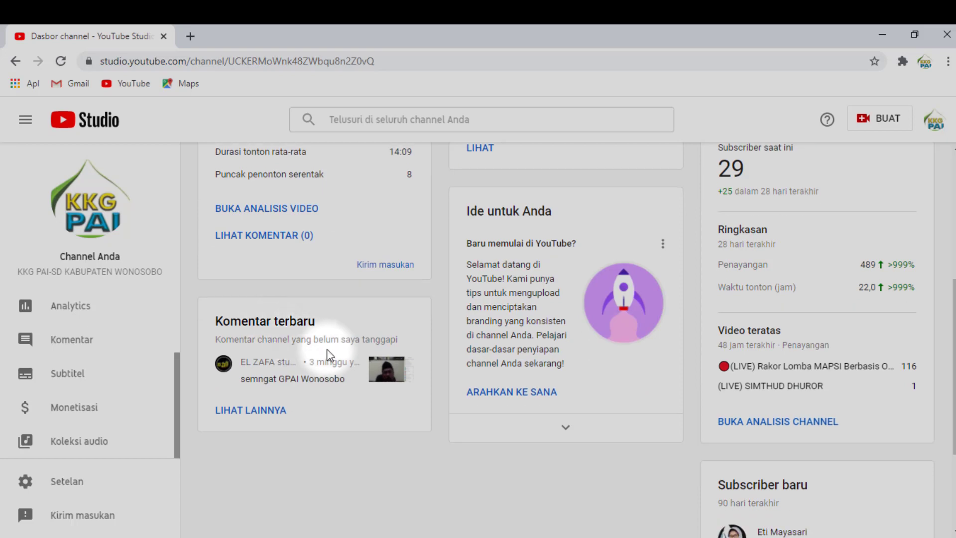
{"action": "scroll", "coordinate": [348, 344], "scroll_direction": "up", "scroll_amount": 5}
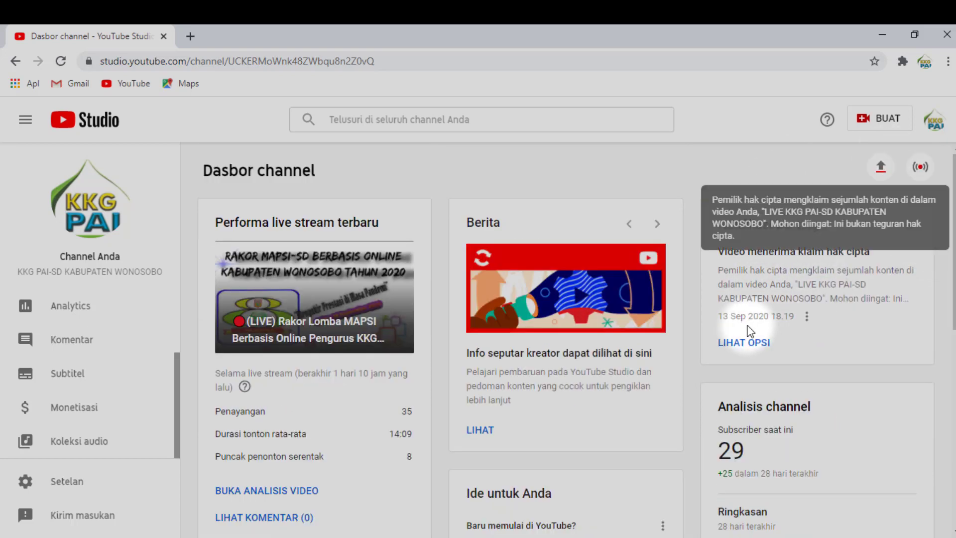
{"action": "scroll", "coordinate": [753, 209], "scroll_direction": "down", "scroll_amount": 4}
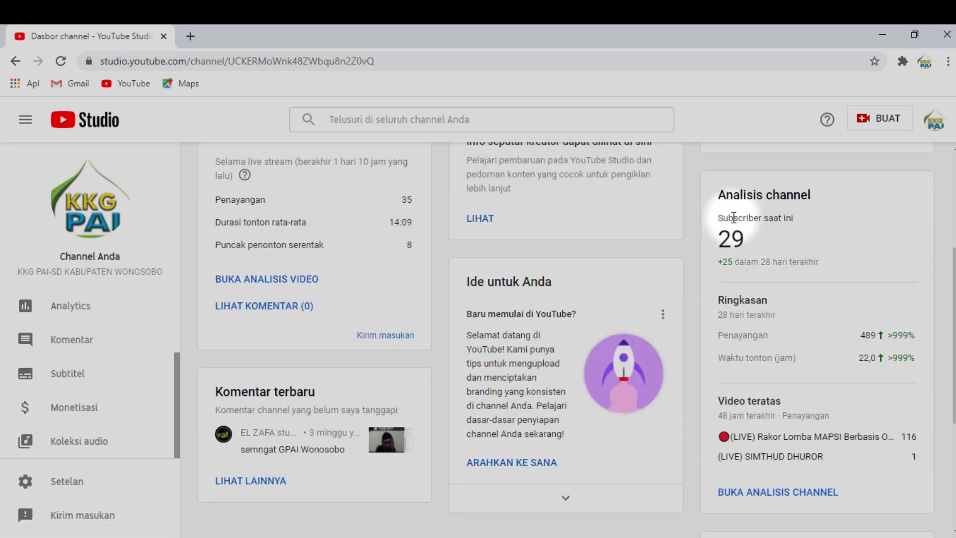
{"action": "scroll", "coordinate": [727, 244], "scroll_direction": "up", "scroll_amount": 4}
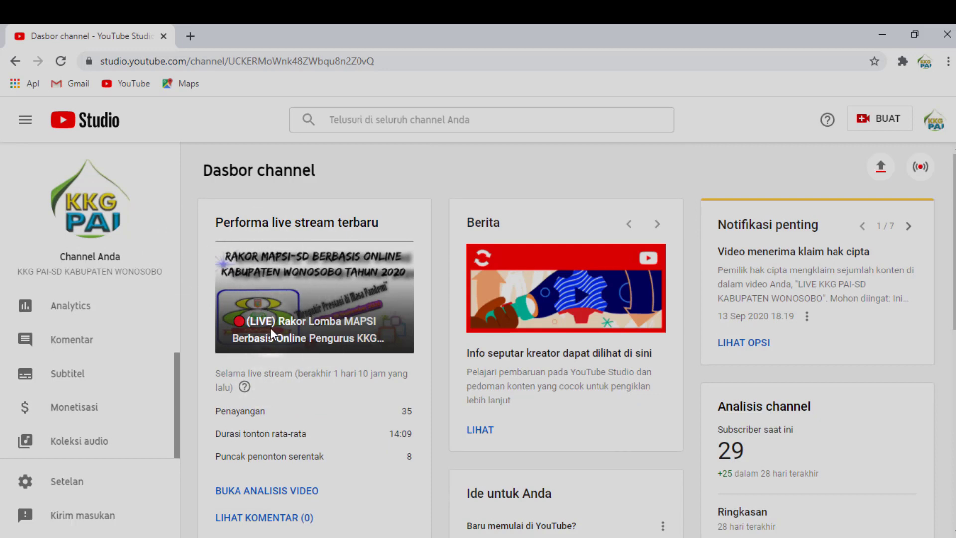
{"action": "scroll", "coordinate": [270, 327], "scroll_direction": "down", "scroll_amount": 5}
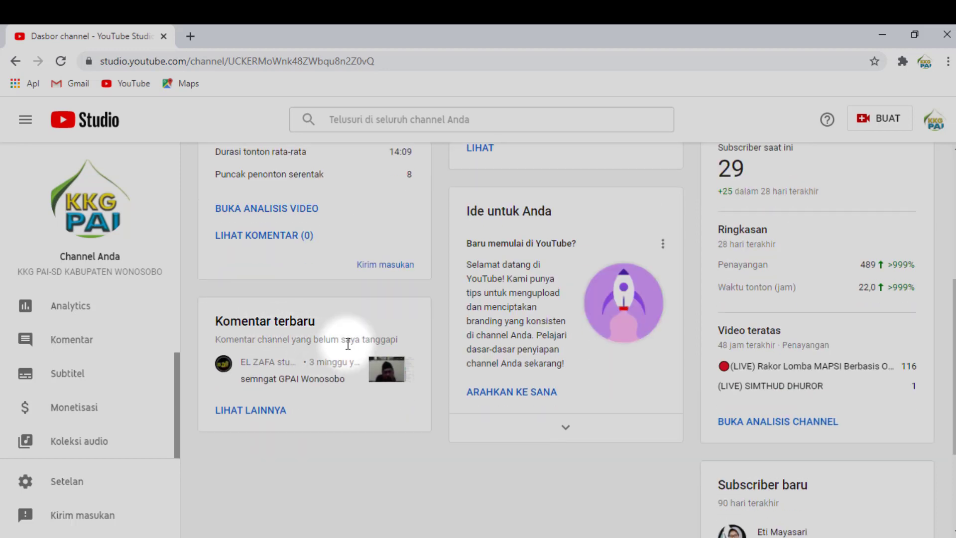
{"action": "scroll", "coordinate": [348, 343], "scroll_direction": "up", "scroll_amount": 5}
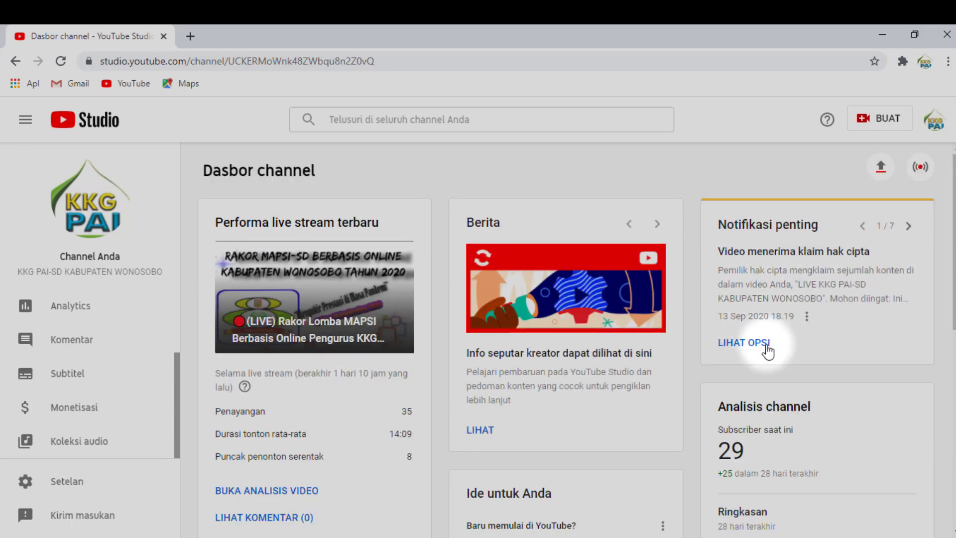
{"action": "scroll", "coordinate": [719, 189], "scroll_direction": "down", "scroll_amount": 4}
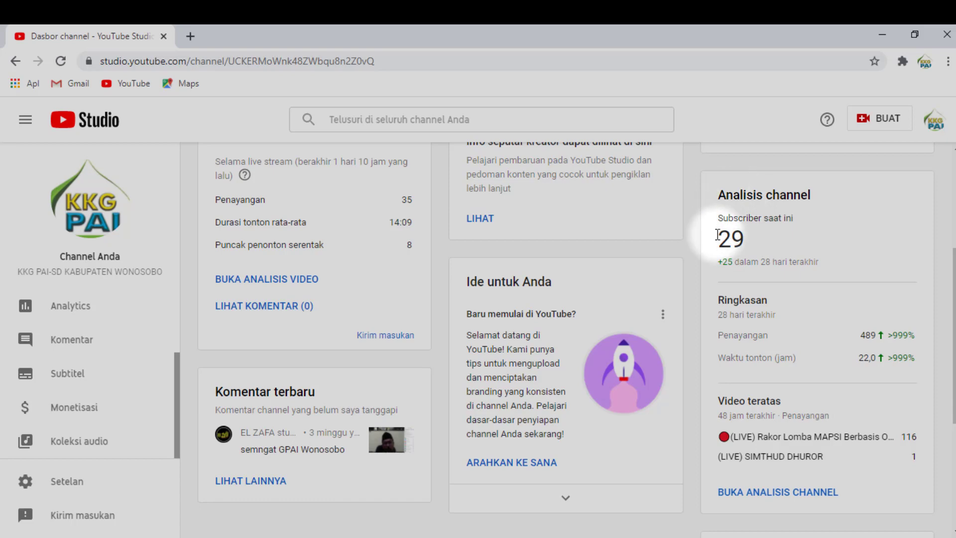
{"action": "scroll", "coordinate": [729, 243], "scroll_direction": "up", "scroll_amount": 4}
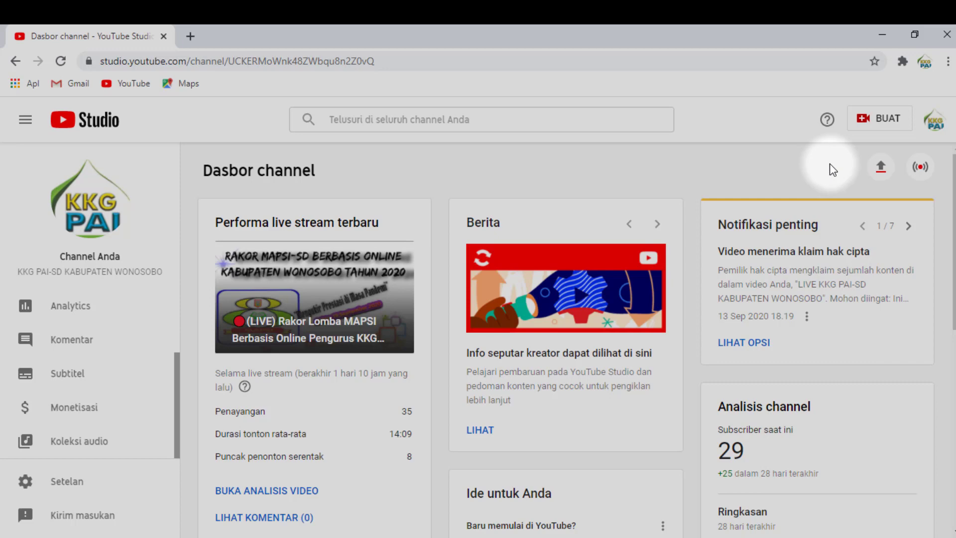
{"action": "left_click", "coordinate": [881, 170]}
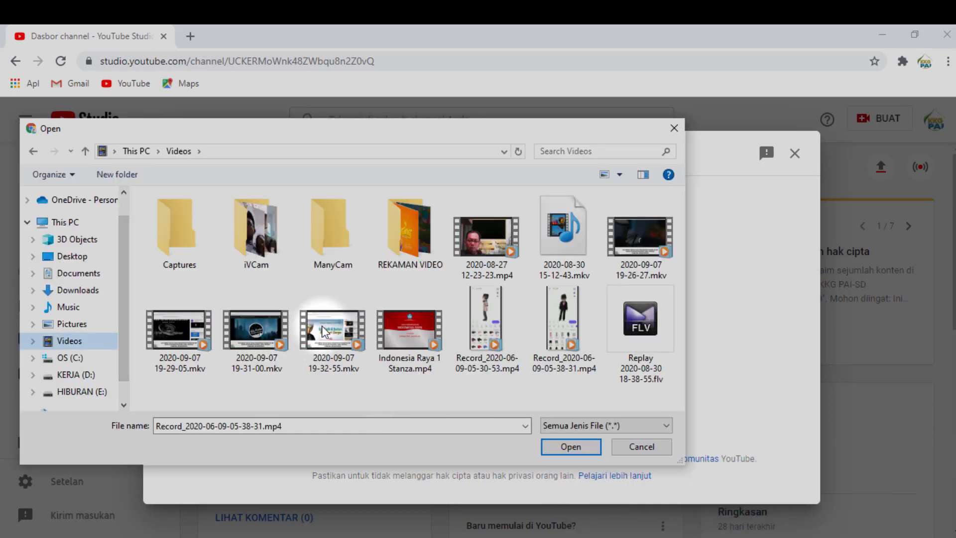
{"action": "left_click", "coordinate": [493, 316]}
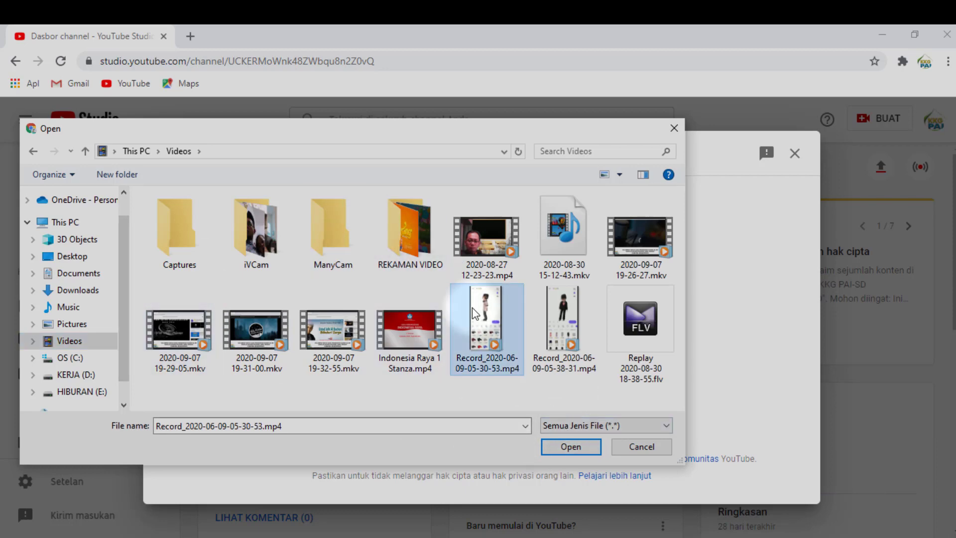
{"action": "left_click", "coordinate": [571, 448]}
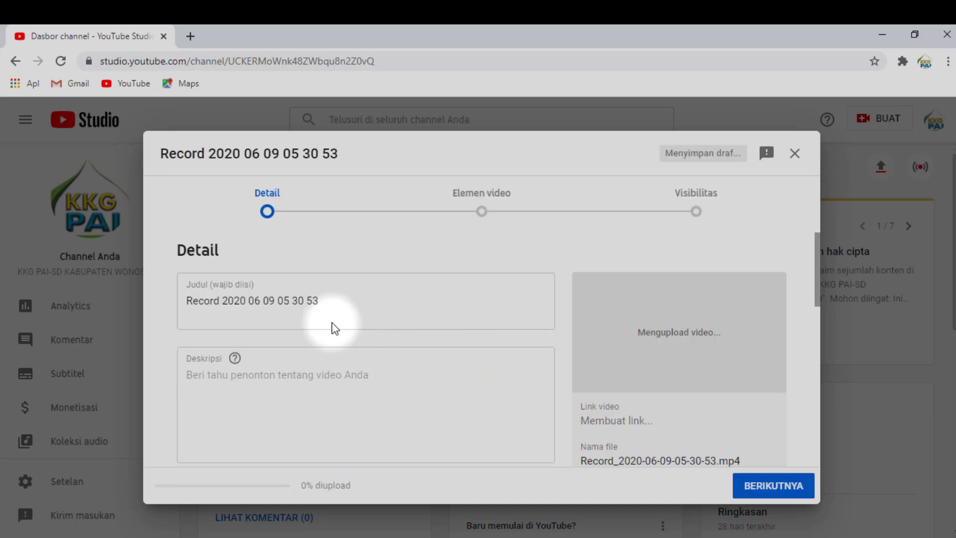
Step: Replace the uploaded video's title with "Video Latihan Youtube"
{"action": "triple_click", "coordinate": [326, 303]}
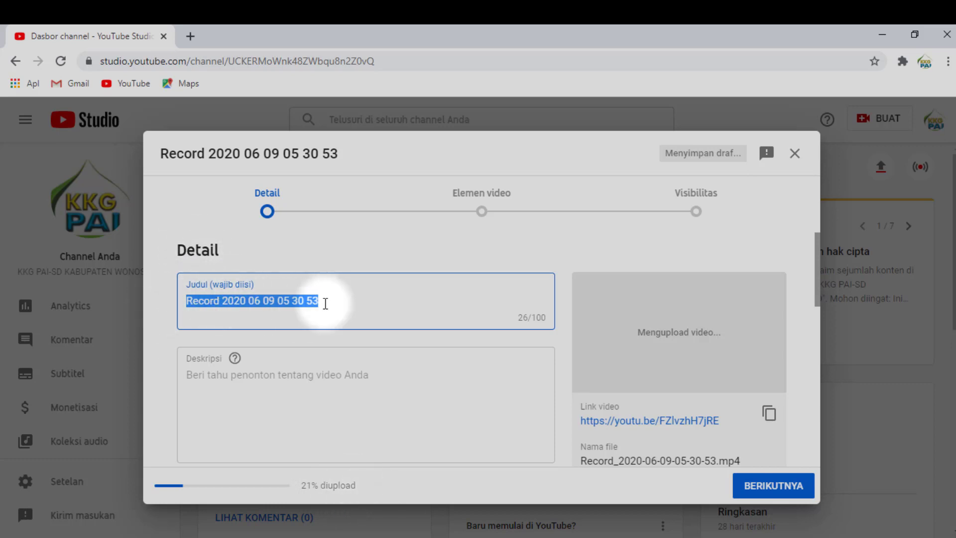
{"action": "left_click", "coordinate": [326, 302]}
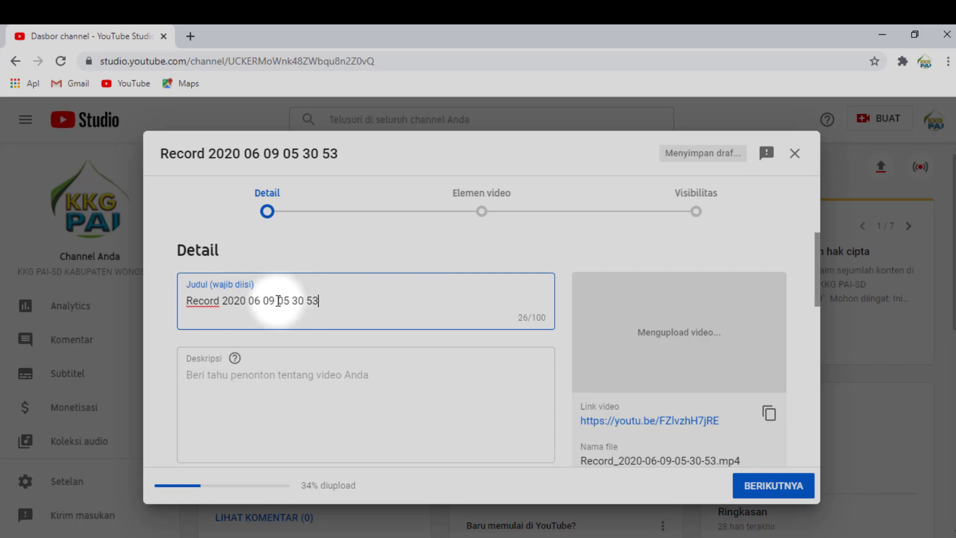
{"action": "key", "text": "ctrl+a"}
{"action": "key", "text": "BackSpace"}
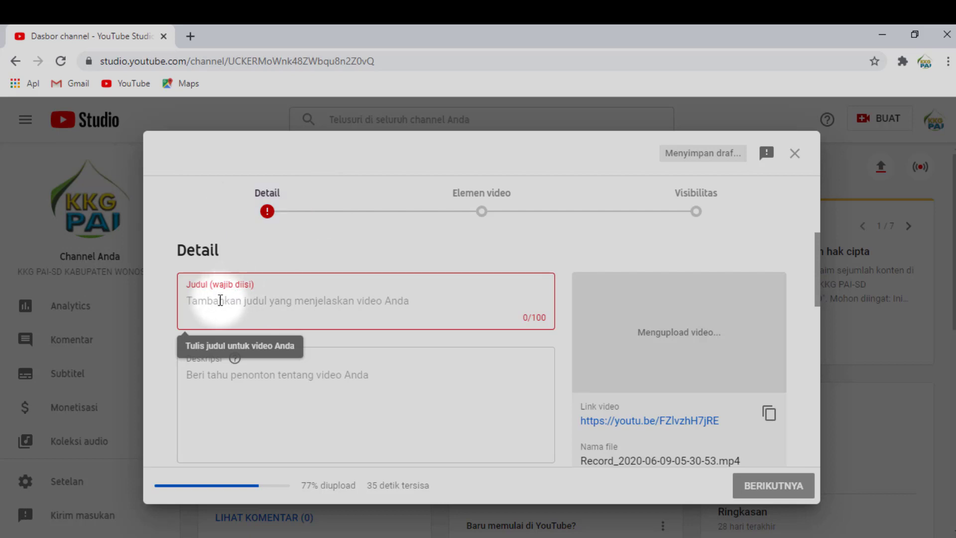
{"action": "left_click", "coordinate": [220, 301]}
{"action": "type", "text": "Video "}
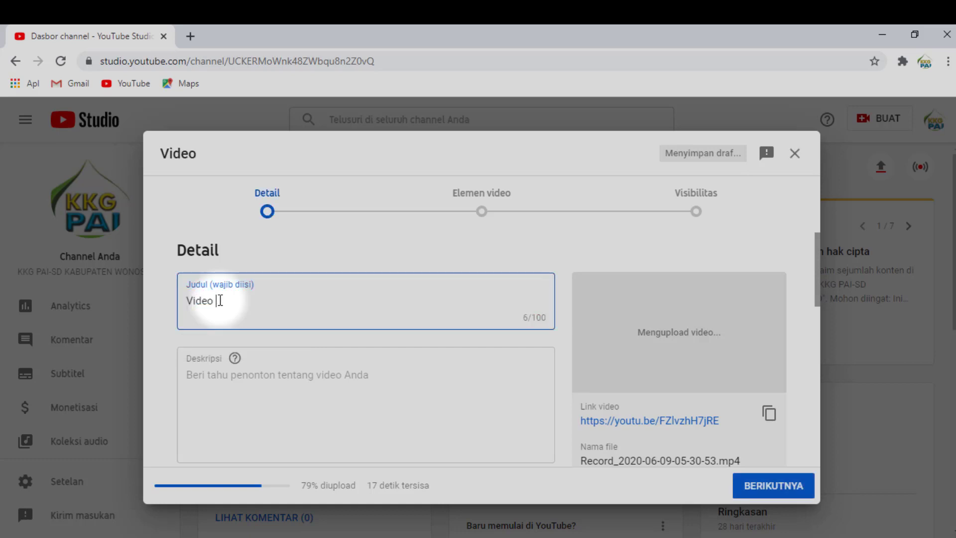
{"action": "type", "text": "Latihan"}
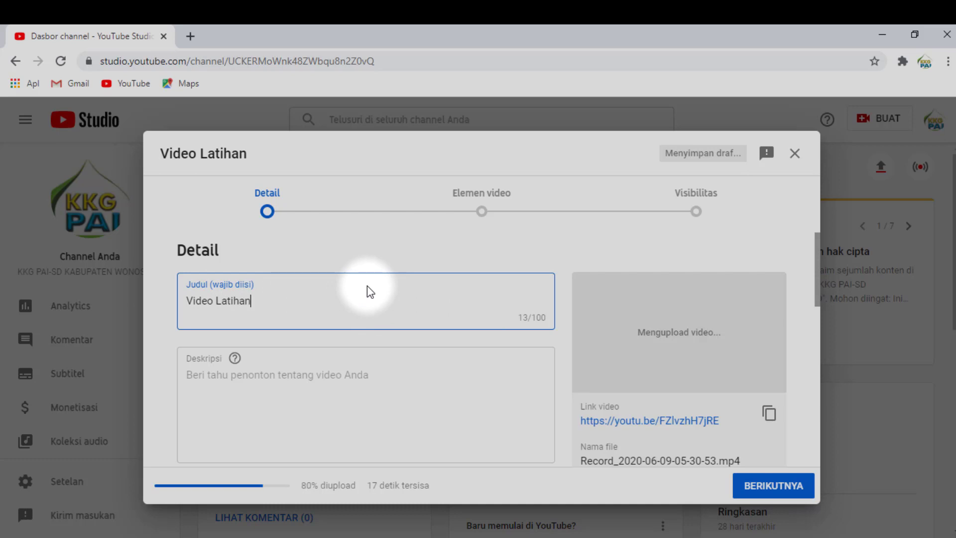
{"action": "type", "text": " Youtube"}
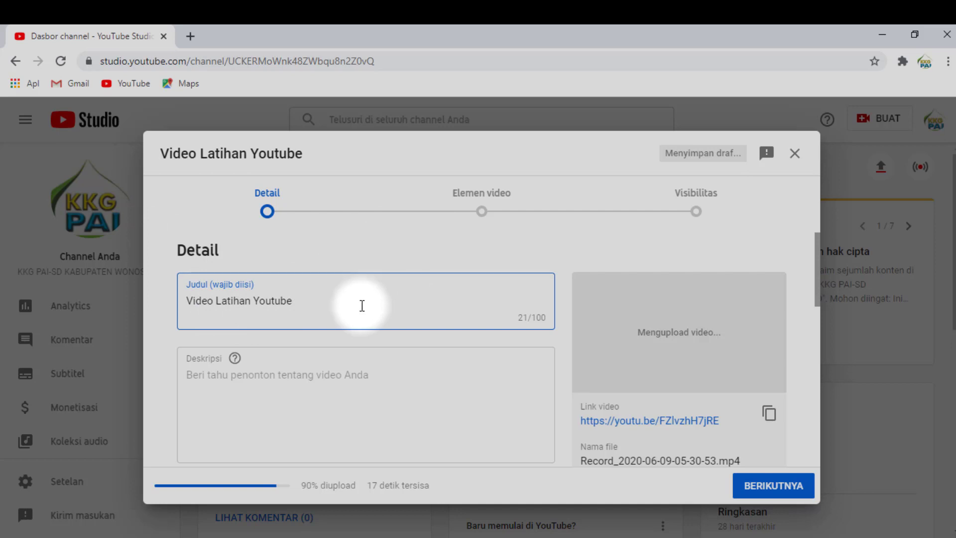
Step: Look over the description field and choose the middle of the three generated thumbnails for the video
{"action": "scroll", "coordinate": [359, 305], "scroll_direction": "down", "scroll_amount": 1}
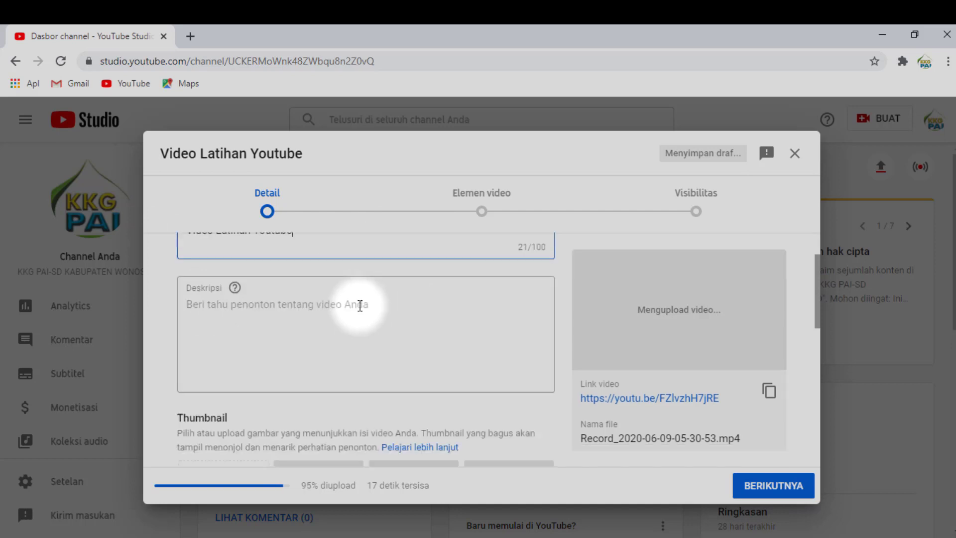
{"action": "scroll", "coordinate": [269, 279], "scroll_direction": "up", "scroll_amount": 2}
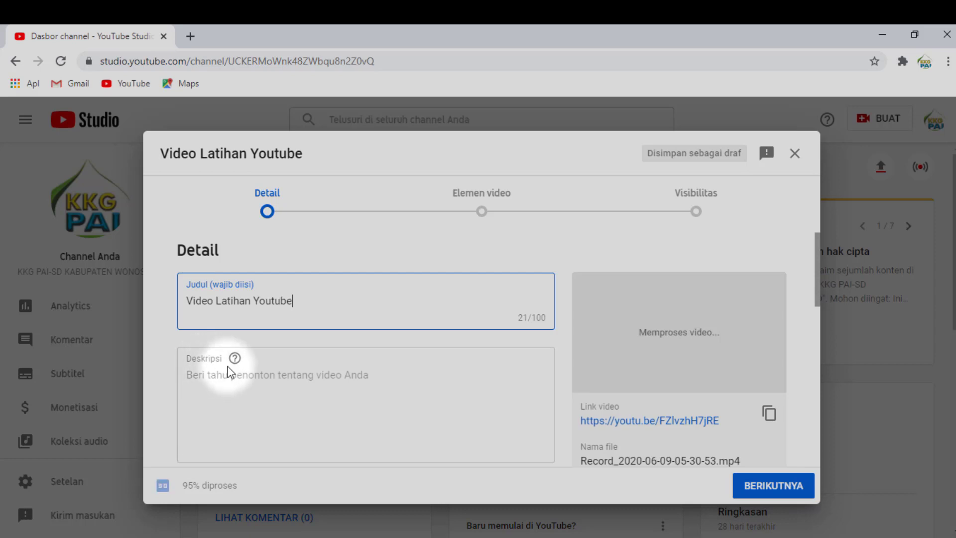
{"action": "scroll", "coordinate": [229, 372], "scroll_direction": "down", "scroll_amount": 2}
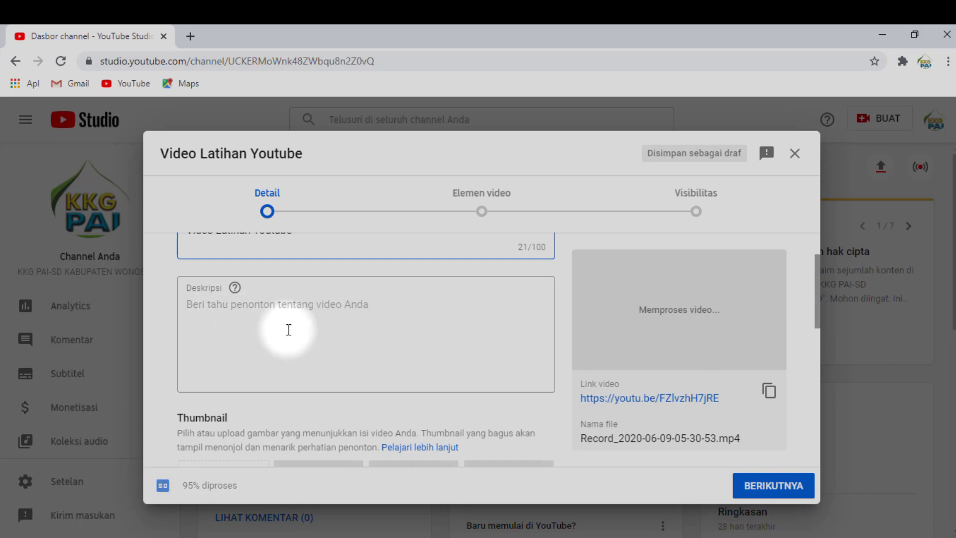
{"action": "left_click", "coordinate": [287, 366]}
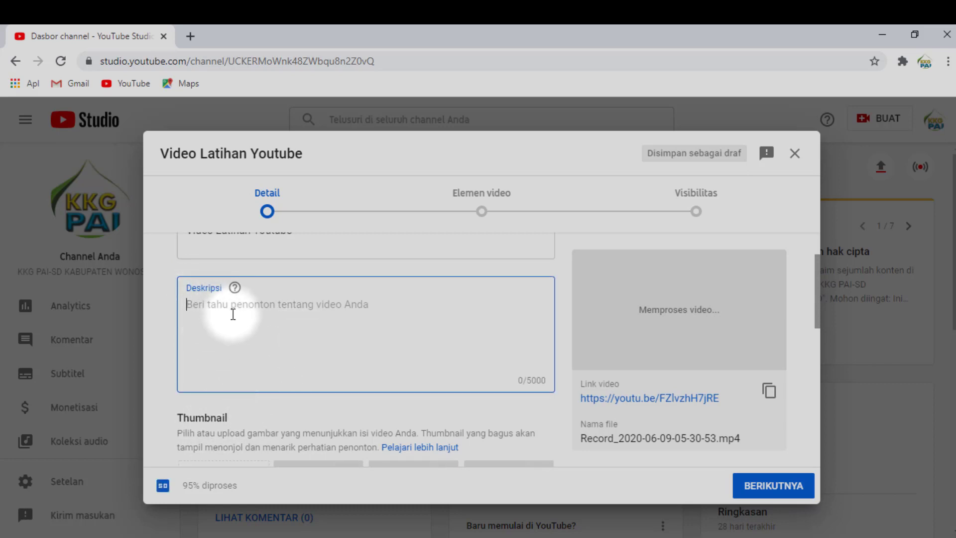
{"action": "scroll", "coordinate": [233, 314], "scroll_direction": "down", "scroll_amount": 3}
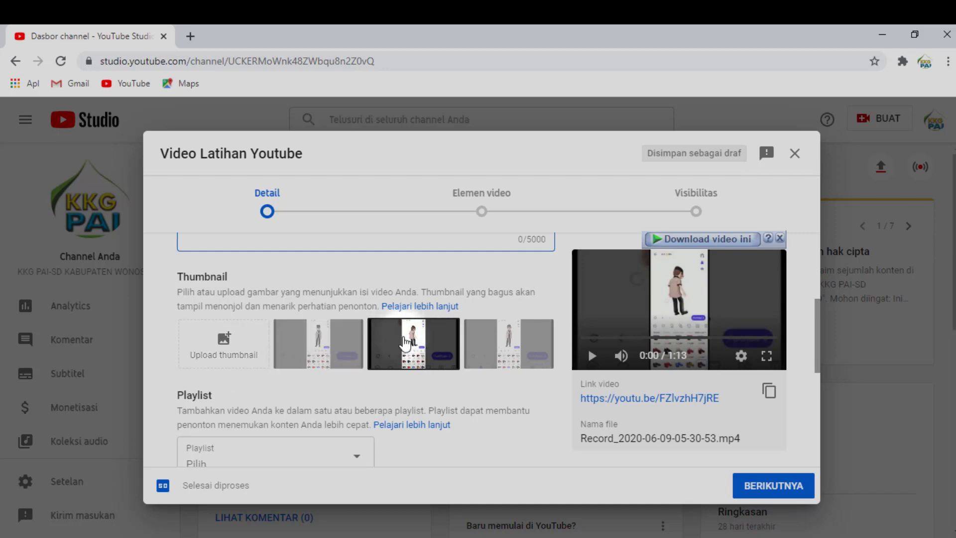
{"action": "left_click", "coordinate": [406, 343]}
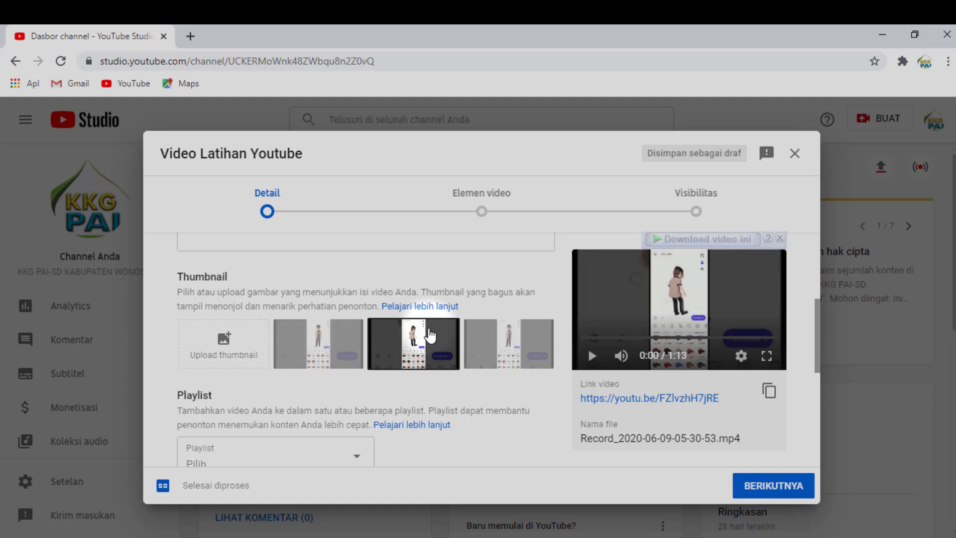
Step: Check the playlists available for the video and close the list without assigning one
{"action": "scroll", "coordinate": [426, 334], "scroll_direction": "down", "scroll_amount": 3}
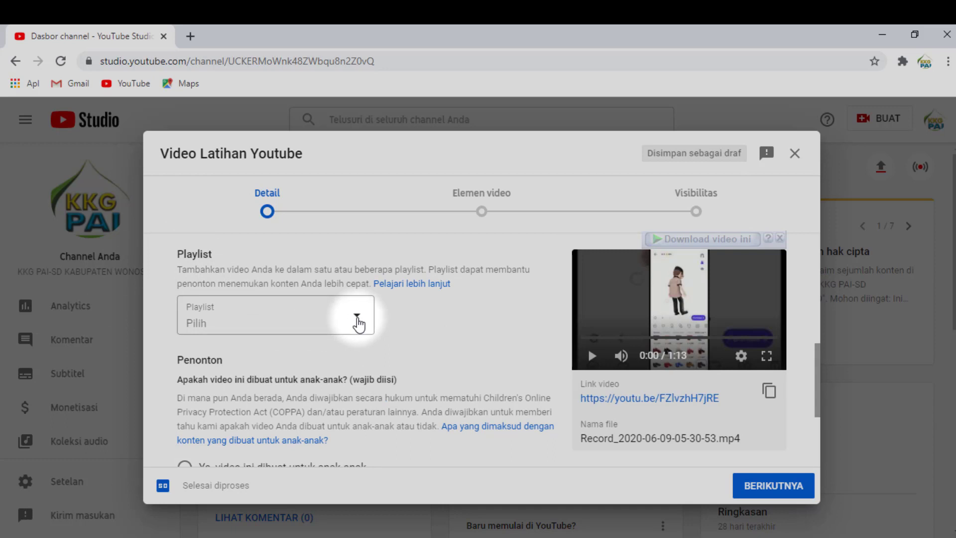
{"action": "left_click", "coordinate": [357, 319]}
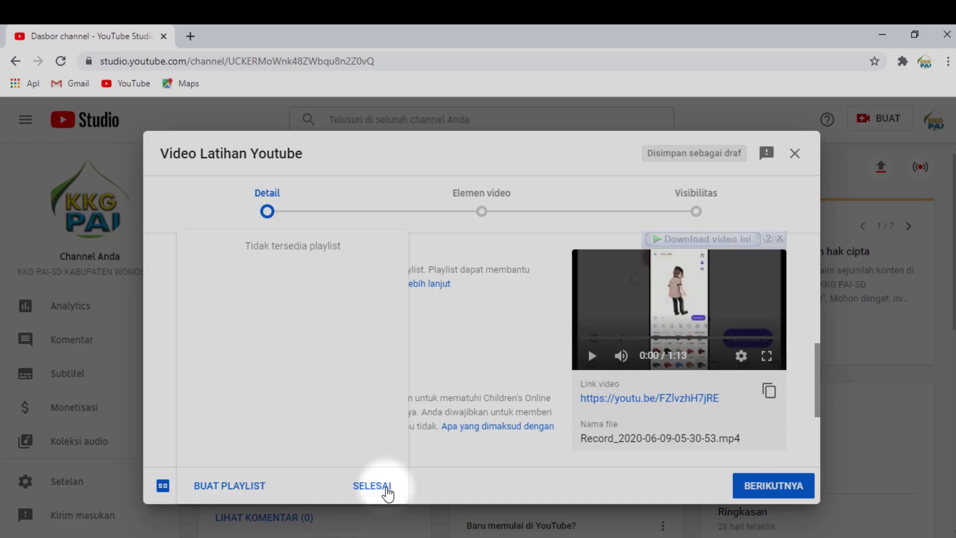
{"action": "left_click", "coordinate": [382, 492]}
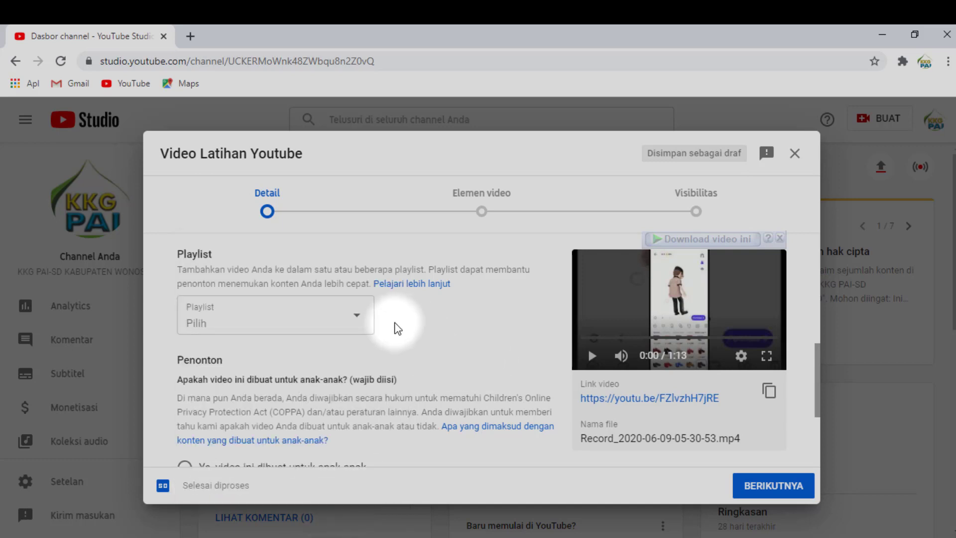
Step: Set the video's audience to "Ya, video ini dibuat untuk anak-anak" (made for kids)
{"action": "scroll", "coordinate": [383, 329], "scroll_direction": "down", "scroll_amount": 3}
{"action": "scroll", "coordinate": [376, 331], "scroll_direction": "up", "scroll_amount": 1}
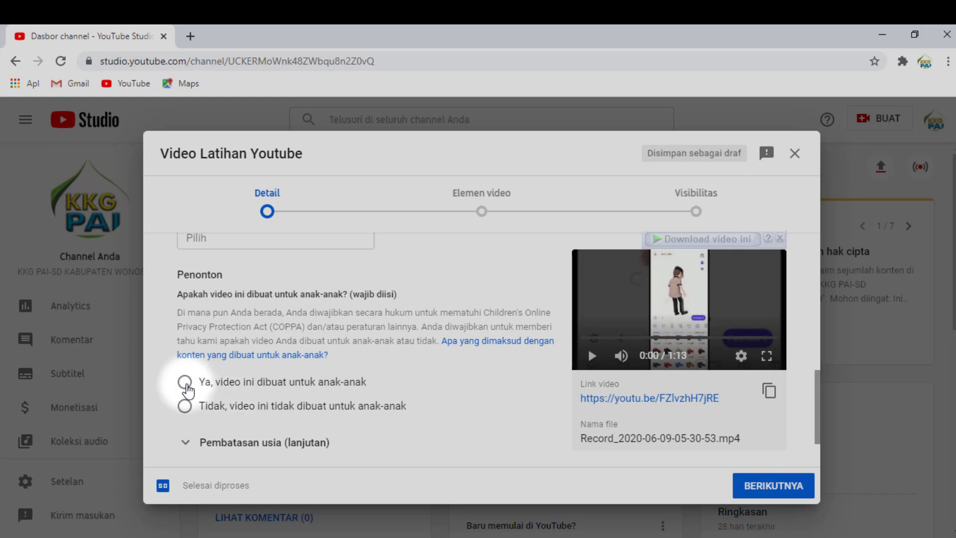
{"action": "left_click", "coordinate": [185, 384]}
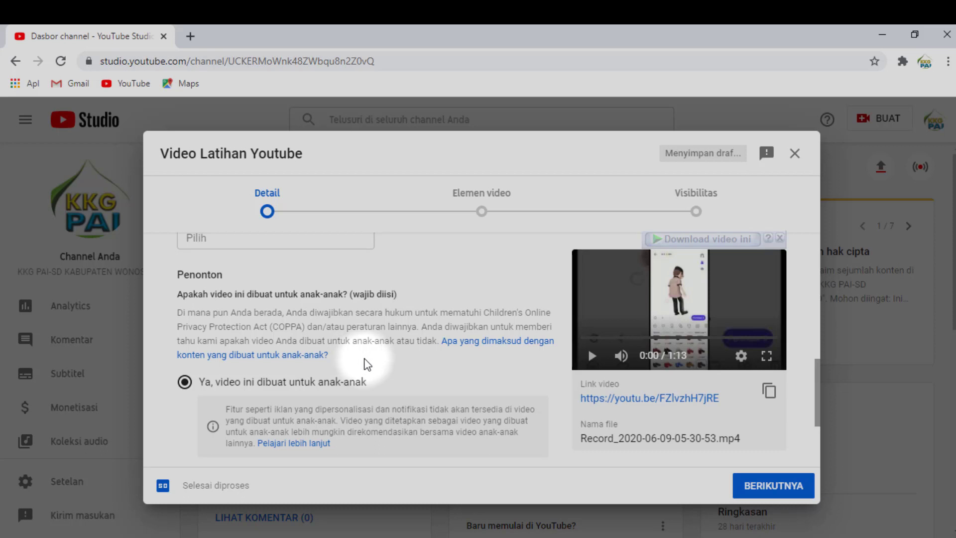
Step: Expand the advanced age restriction section (Pembatasan usia), review its 18-and-over options, and collapse it again
{"action": "scroll", "coordinate": [366, 361], "scroll_direction": "down", "scroll_amount": 3}
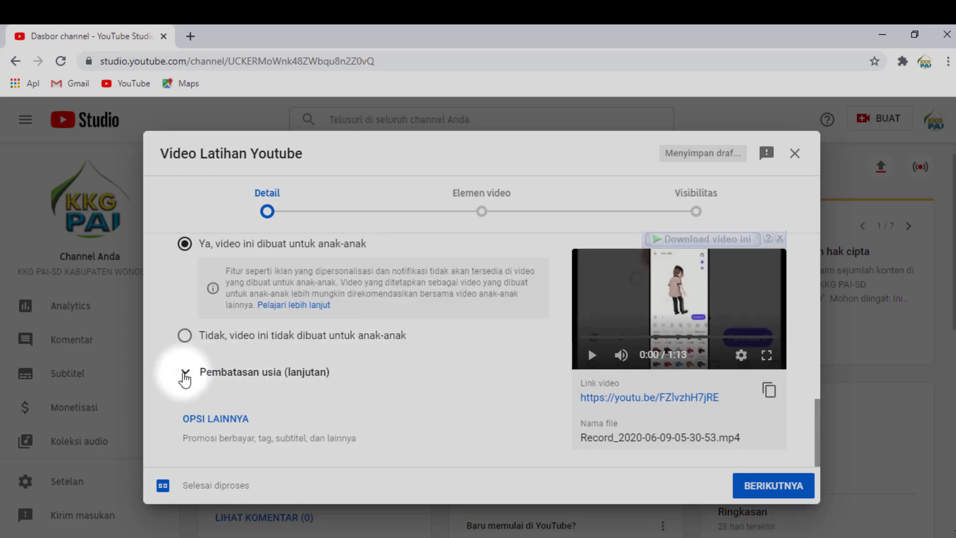
{"action": "left_click", "coordinate": [185, 375]}
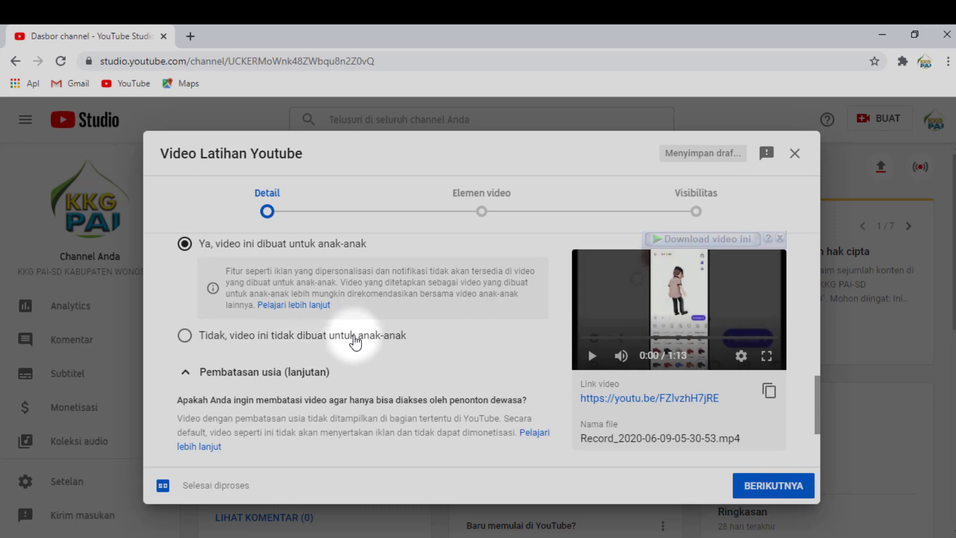
{"action": "scroll", "coordinate": [302, 350], "scroll_direction": "down", "scroll_amount": 3}
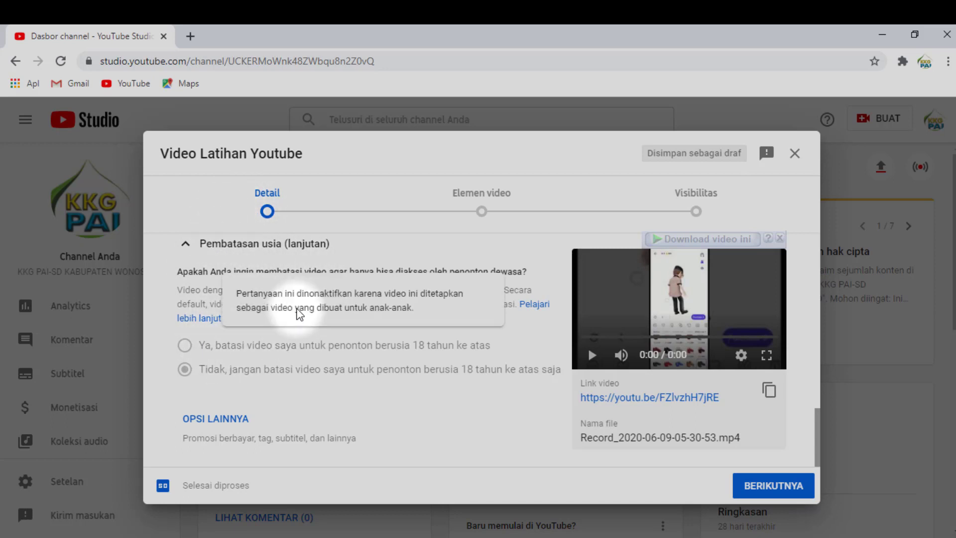
{"action": "scroll", "coordinate": [333, 247], "scroll_direction": "up", "scroll_amount": 1}
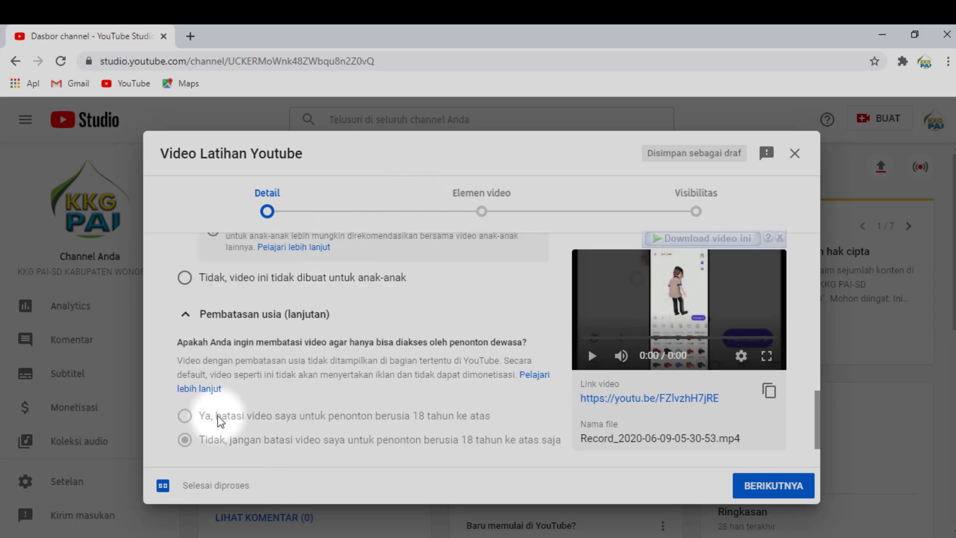
{"action": "mouse_move", "coordinate": [207, 427]}
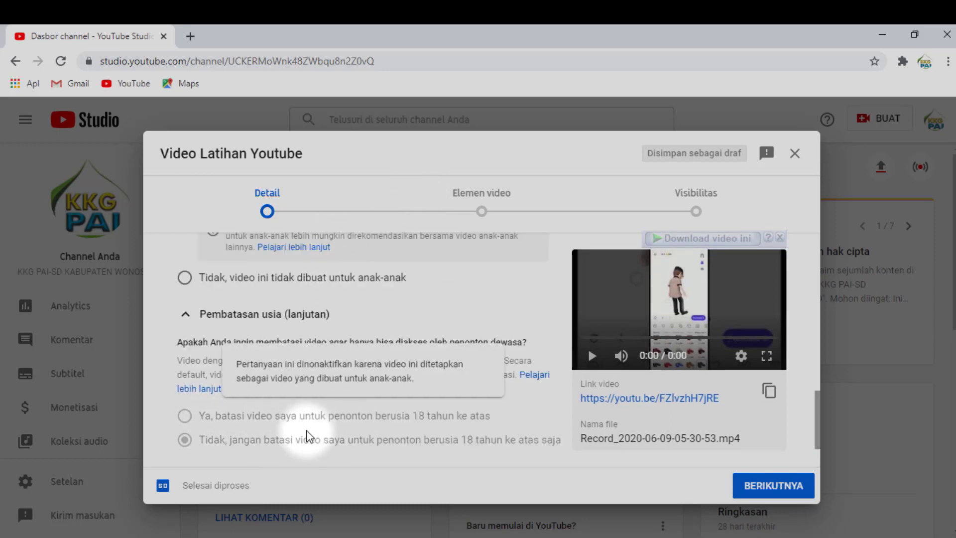
{"action": "scroll", "coordinate": [309, 438], "scroll_direction": "down", "scroll_amount": 1}
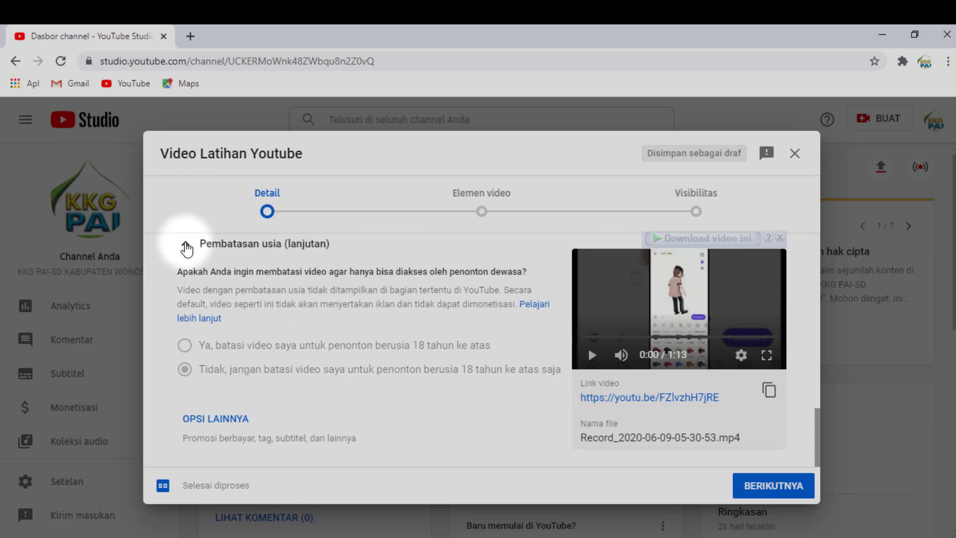
{"action": "left_click", "coordinate": [186, 245]}
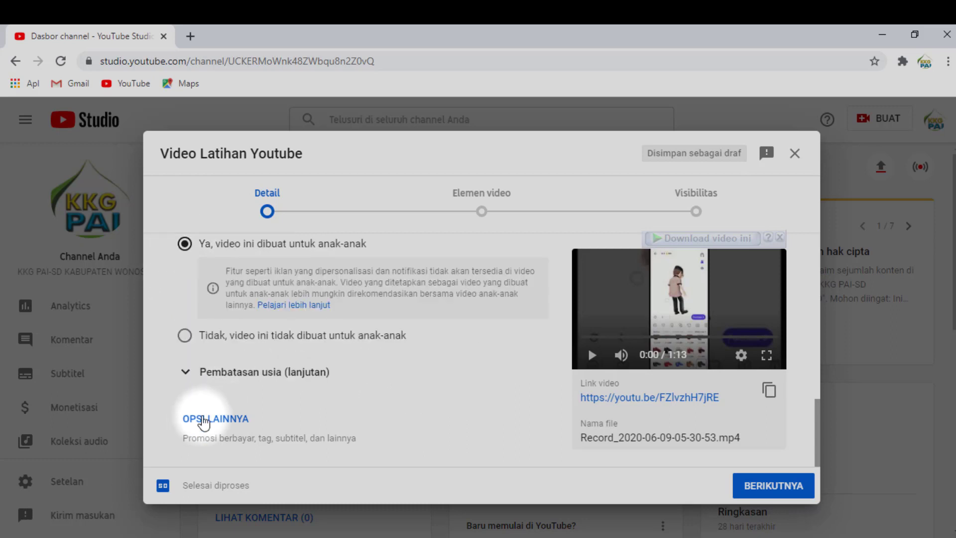
Step: Show the additional video options and review the paid promotion section (Promosi berbayar), leaving its checkbox unticked
{"action": "left_click", "coordinate": [204, 421]}
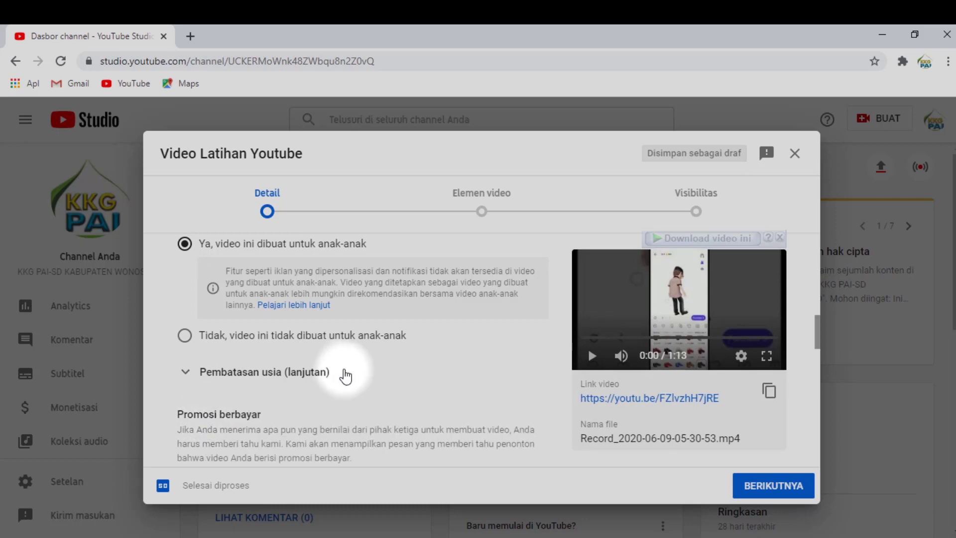
{"action": "scroll", "coordinate": [222, 301], "scroll_direction": "down", "scroll_amount": 4}
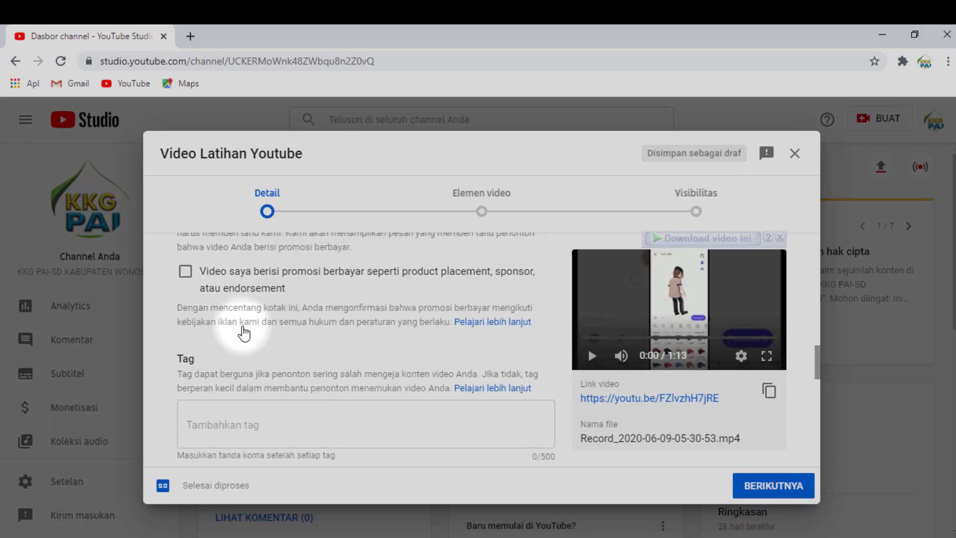
{"action": "scroll", "coordinate": [222, 301], "scroll_direction": "up", "scroll_amount": 1}
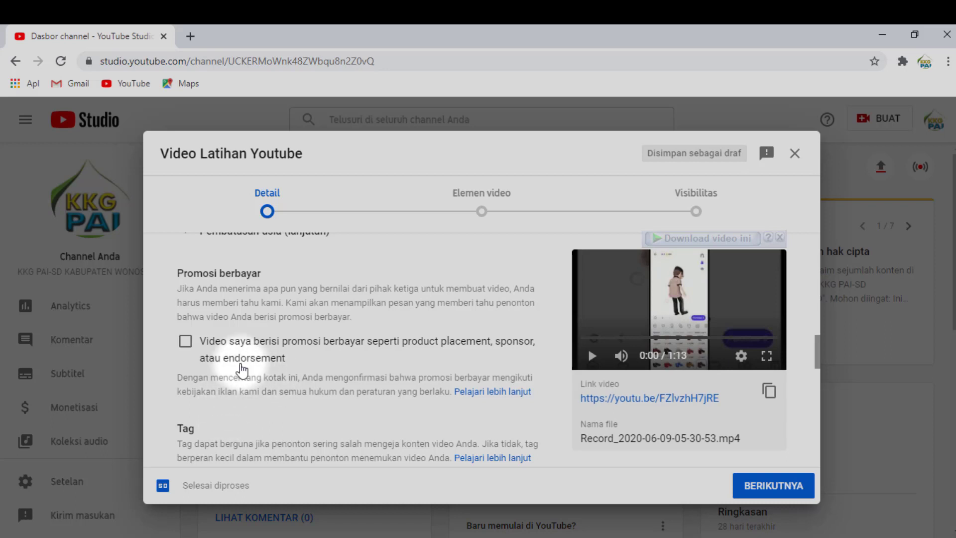
{"action": "scroll", "coordinate": [214, 379], "scroll_direction": "down", "scroll_amount": 2}
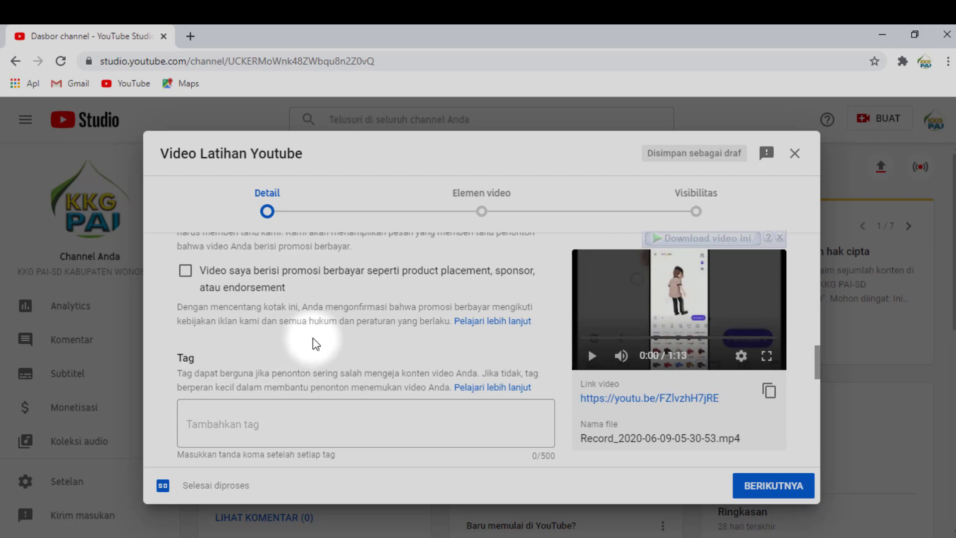
Step: Add the tags "latihan", "youtube" and "bagi gpai" to the video
{"action": "scroll", "coordinate": [313, 343], "scroll_direction": "down", "scroll_amount": 1}
{"action": "scroll", "coordinate": [313, 341], "scroll_direction": "down", "scroll_amount": 3}
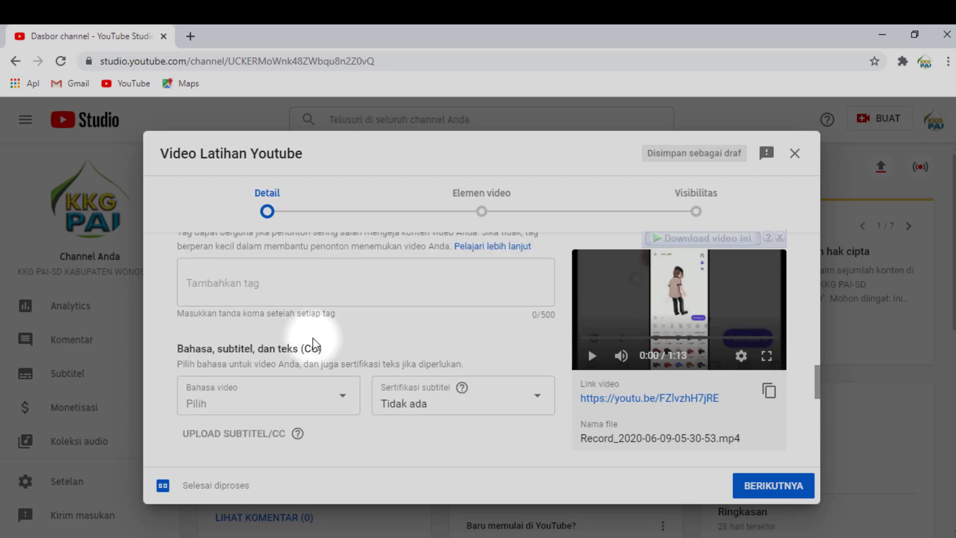
{"action": "scroll", "coordinate": [312, 338], "scroll_direction": "up", "scroll_amount": 2}
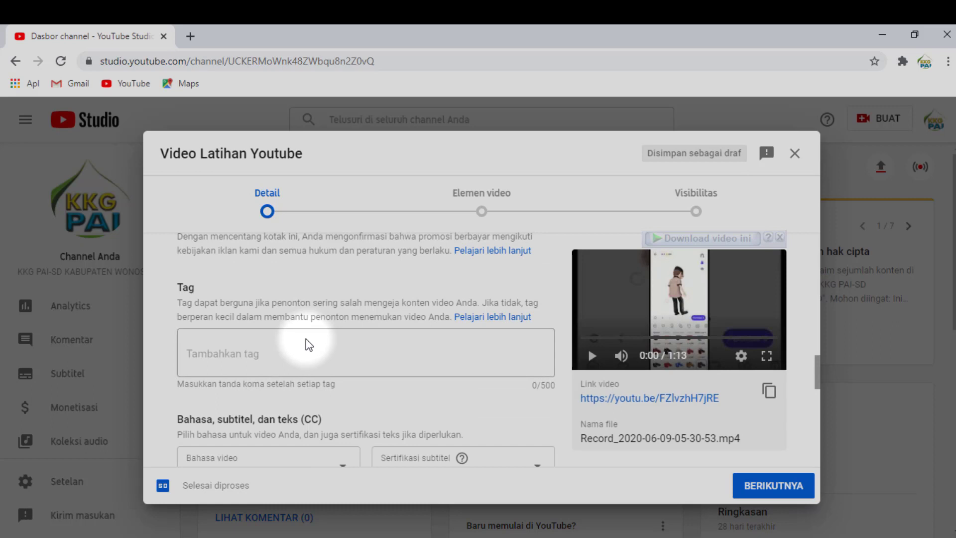
{"action": "left_click", "coordinate": [198, 349]}
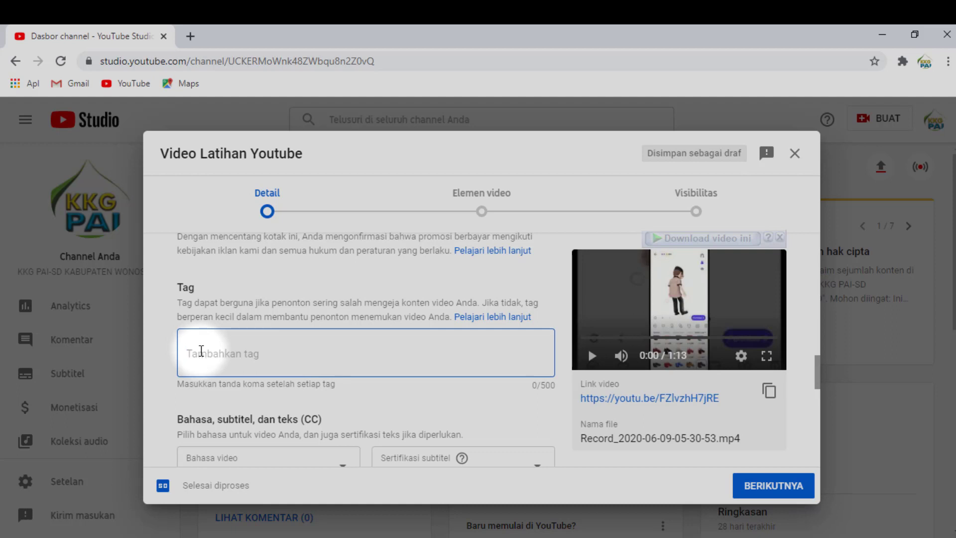
{"action": "type", "text": "latui"}
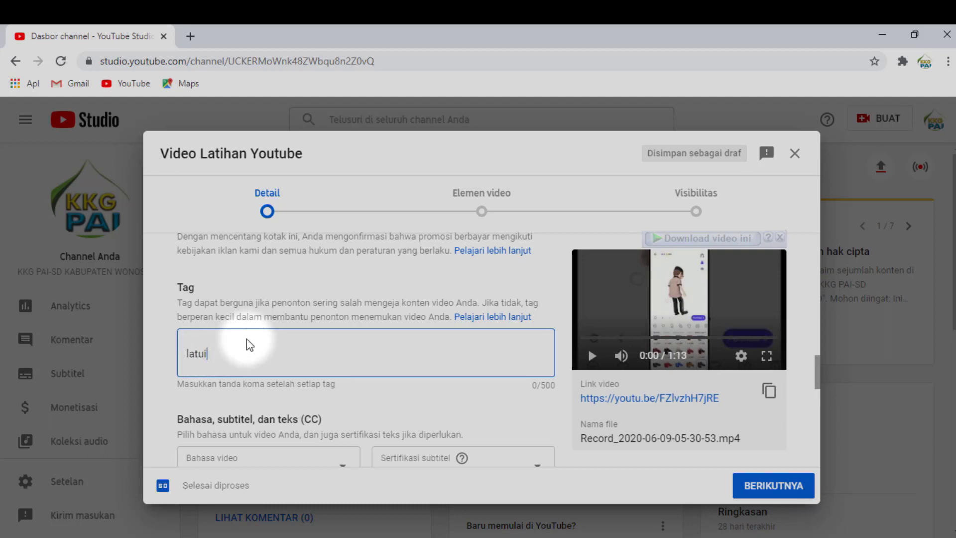
{"action": "key", "text": "BackSpace"}
{"action": "key", "text": "BackSpace"}
{"action": "type", "text": "ihan"}
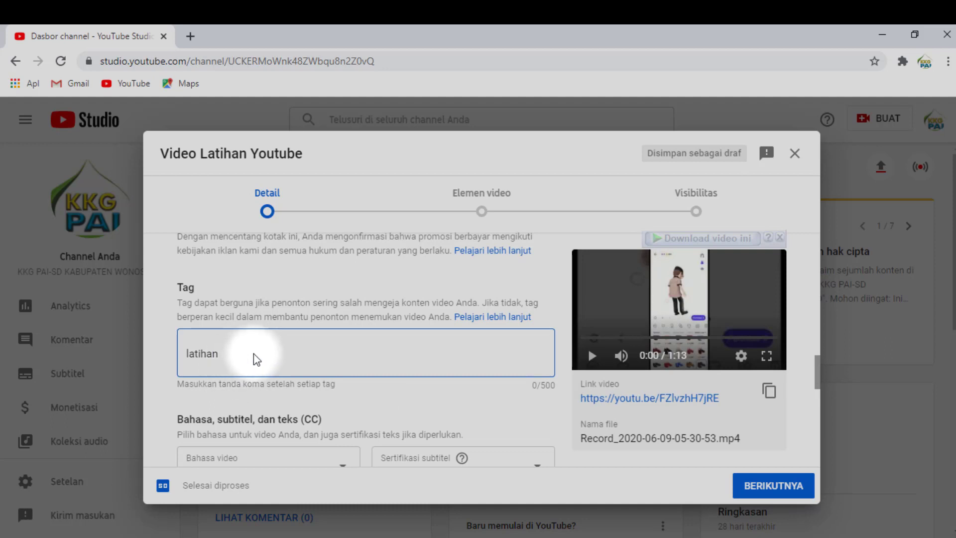
{"action": "type", "text": ","}
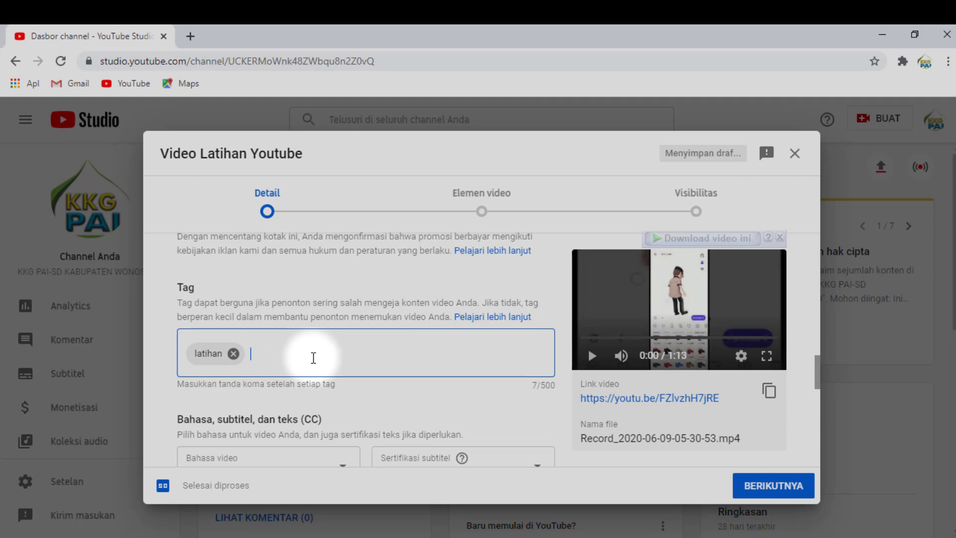
{"action": "type", "text": "youtube,"}
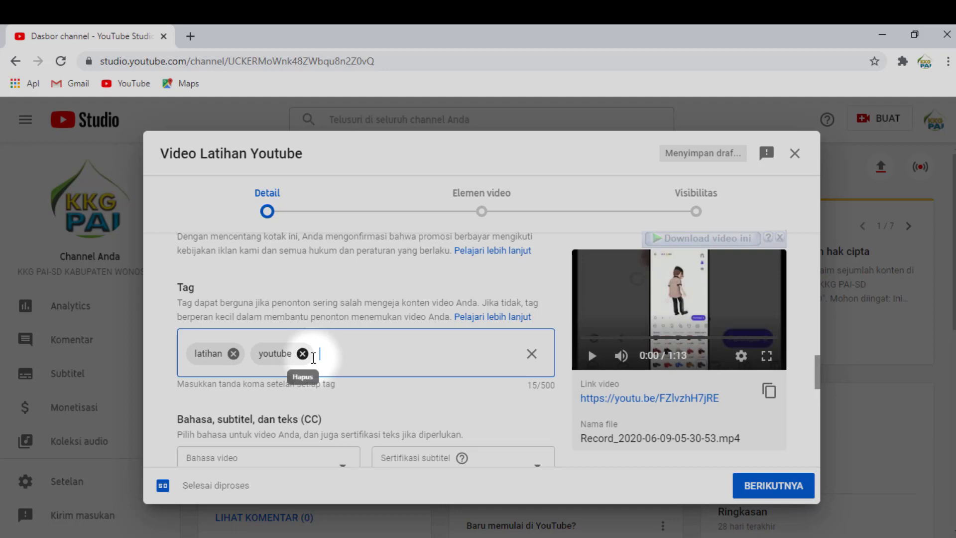
{"action": "type", "text": "bagi gpa"}
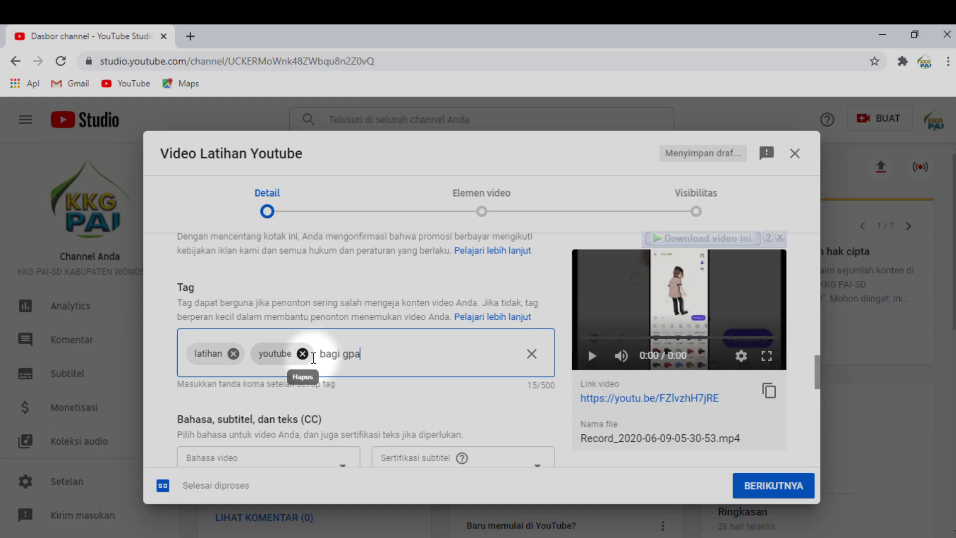
{"action": "type", "text": "i"}
{"action": "key", "text": "Return"}
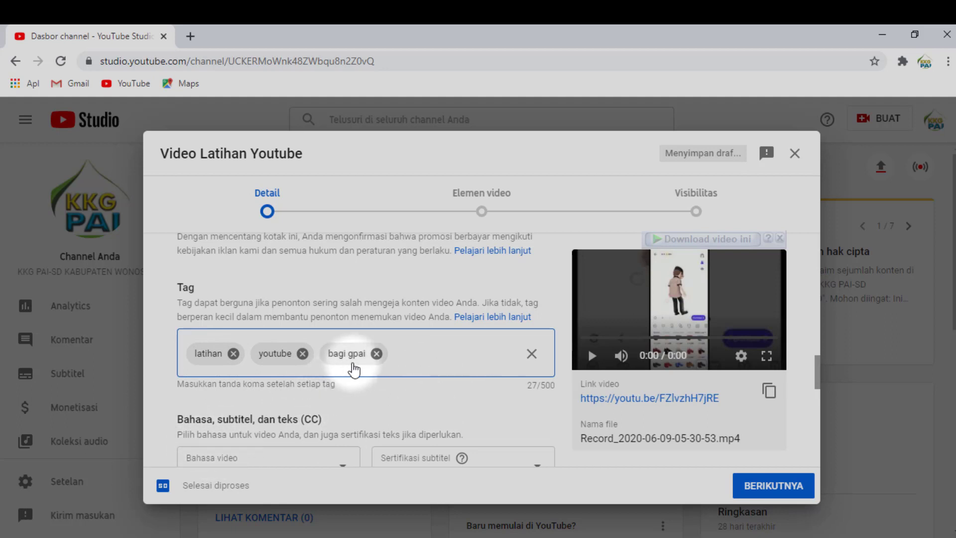
Step: Set the video language (Bahasa video) to Indonesia
{"action": "scroll", "coordinate": [344, 374], "scroll_direction": "down", "scroll_amount": 1}
{"action": "scroll", "coordinate": [221, 400], "scroll_direction": "down", "scroll_amount": 1}
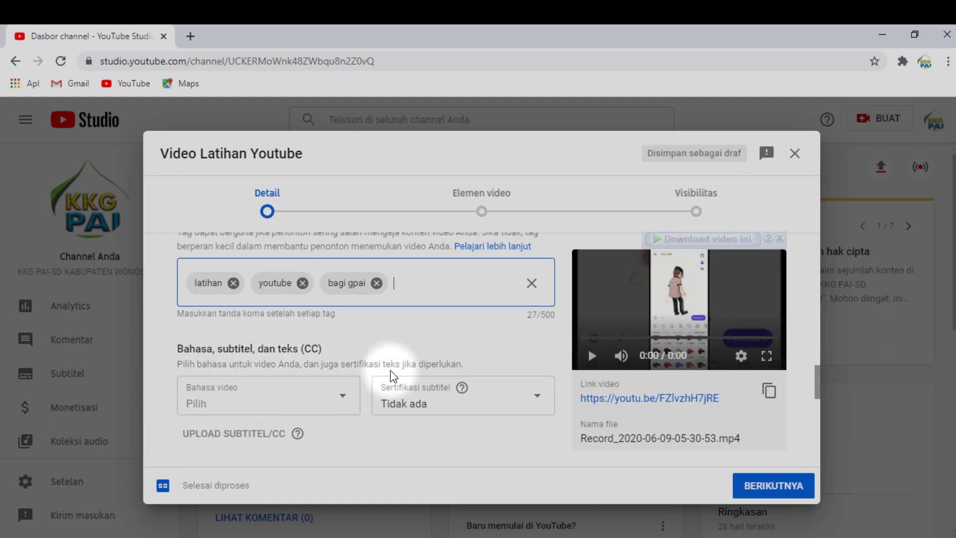
{"action": "scroll", "coordinate": [389, 385], "scroll_direction": "down", "scroll_amount": 2}
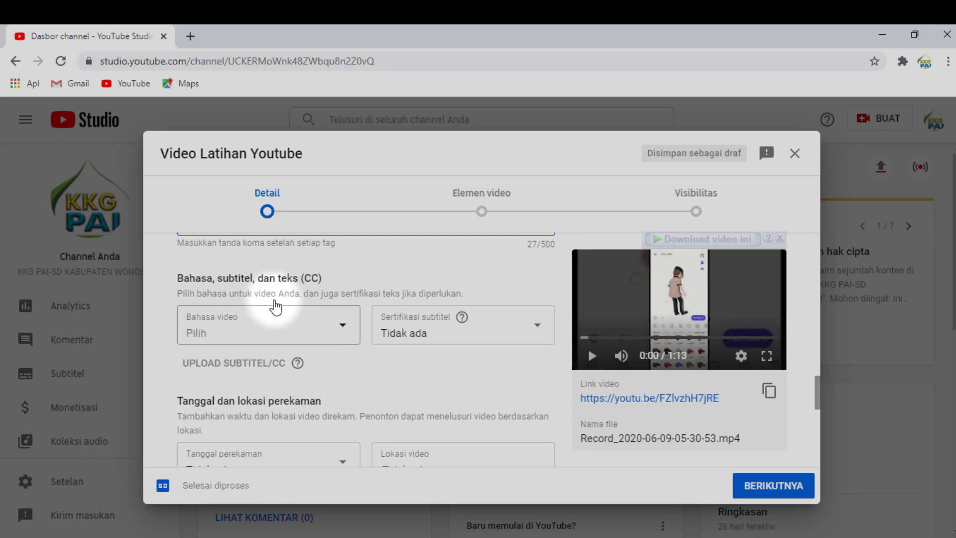
{"action": "left_click", "coordinate": [343, 332]}
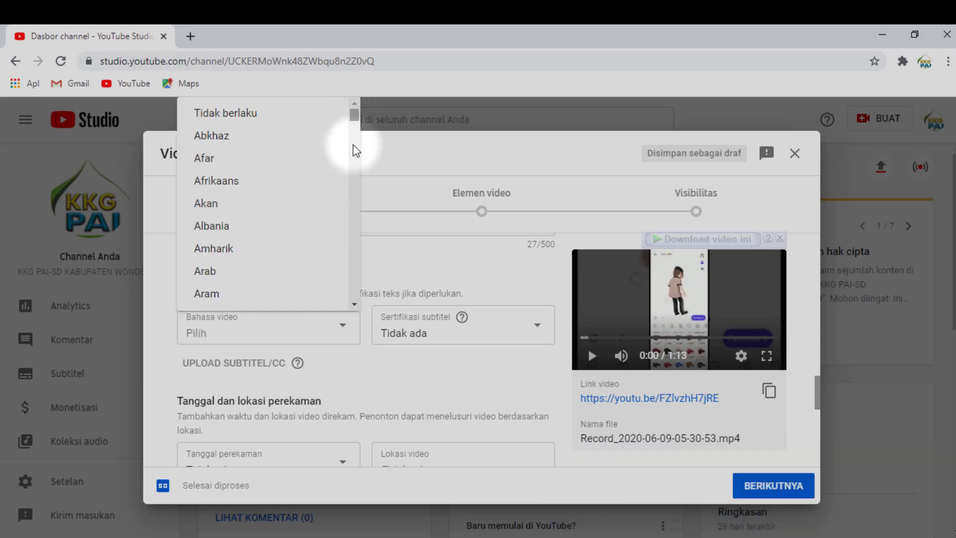
{"action": "scroll", "coordinate": [355, 164], "scroll_direction": "down", "scroll_amount": 6}
{"action": "scroll", "coordinate": [356, 183], "scroll_direction": "down", "scroll_amount": 15}
{"action": "scroll", "coordinate": [356, 179], "scroll_direction": "up", "scroll_amount": 4}
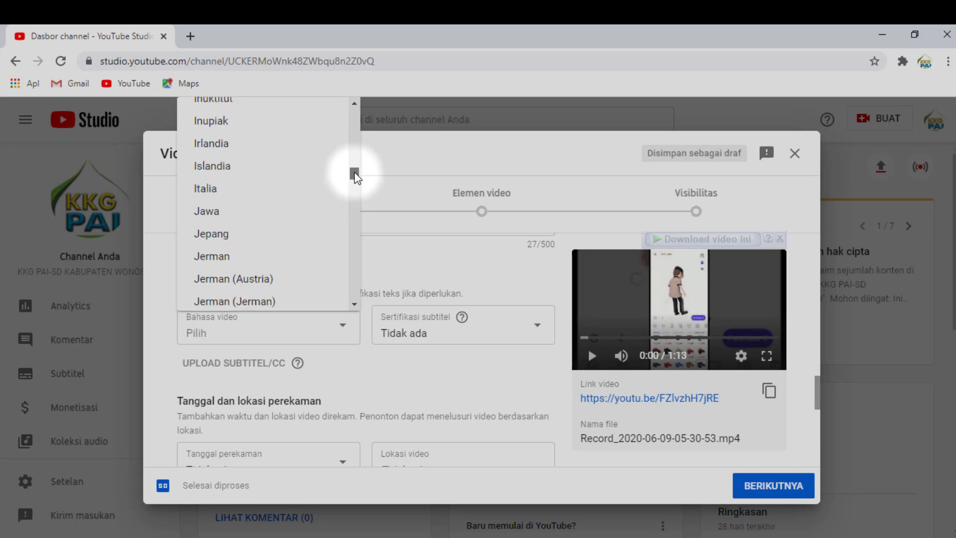
{"action": "scroll", "coordinate": [355, 169], "scroll_direction": "up", "scroll_amount": 4}
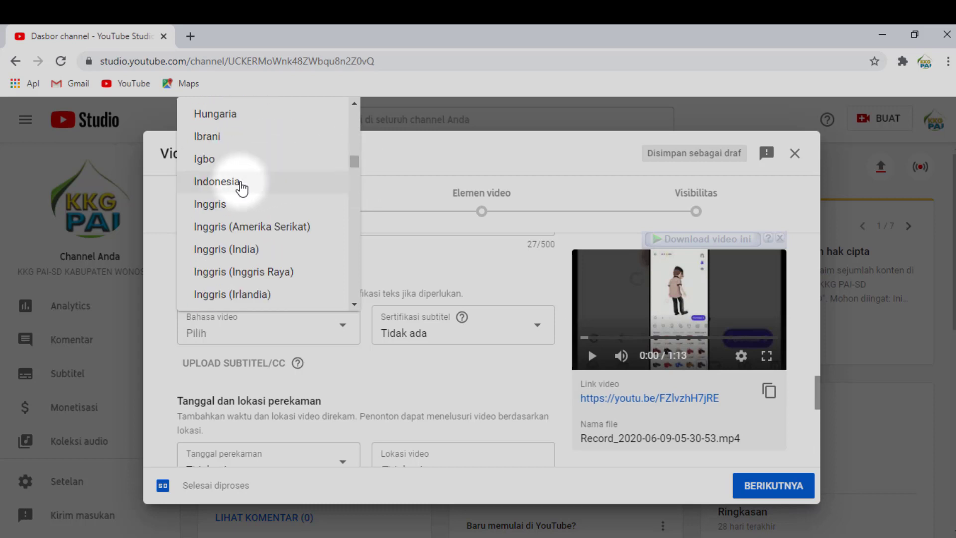
{"action": "left_click", "coordinate": [241, 187]}
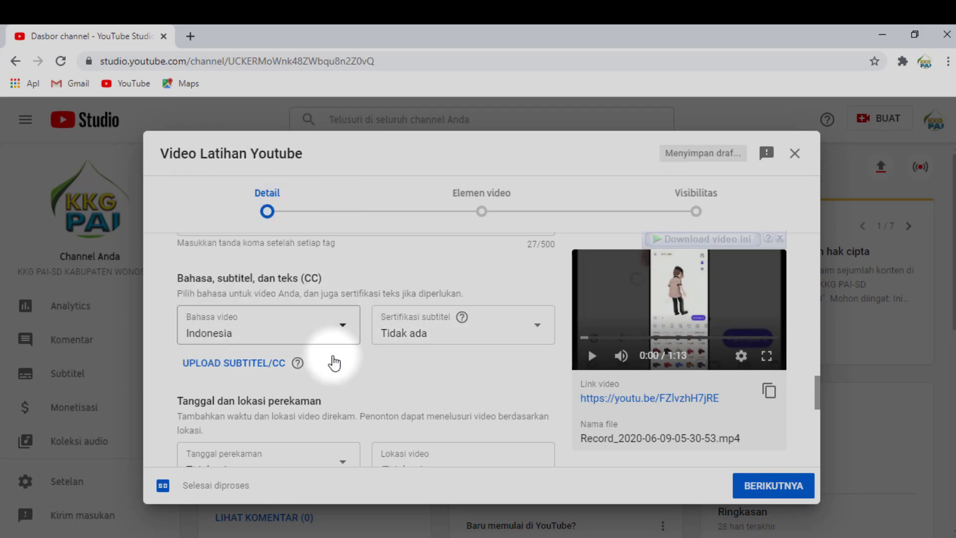
Step: Look at the recording date calendar (Tanggal perekaman) and close it without picking a date
{"action": "scroll", "coordinate": [373, 342], "scroll_direction": "down", "scroll_amount": 1}
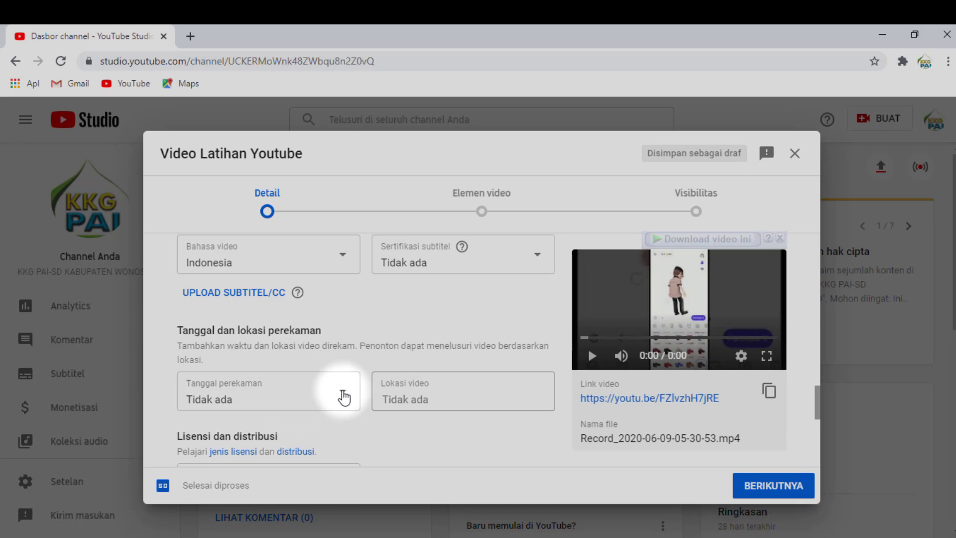
{"action": "left_click", "coordinate": [208, 387]}
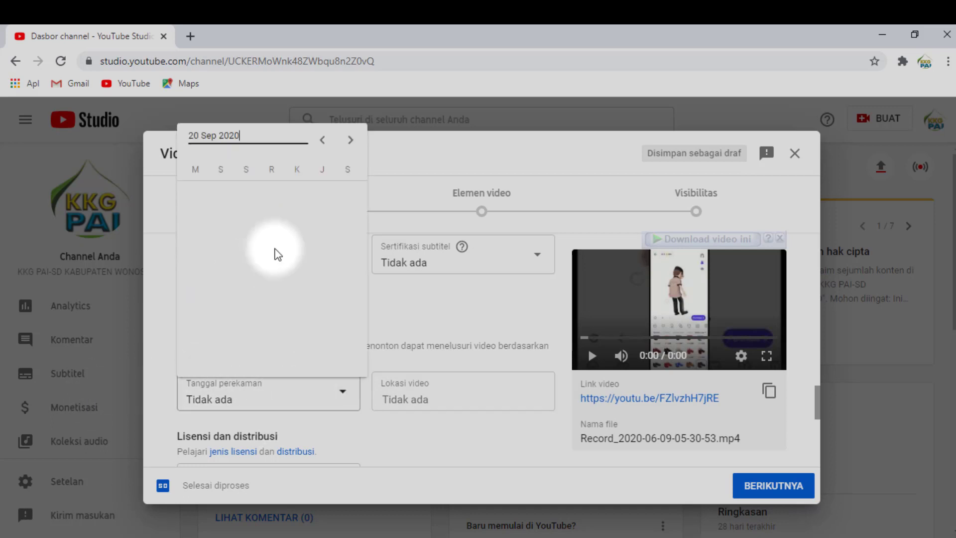
{"action": "left_click", "coordinate": [153, 301]}
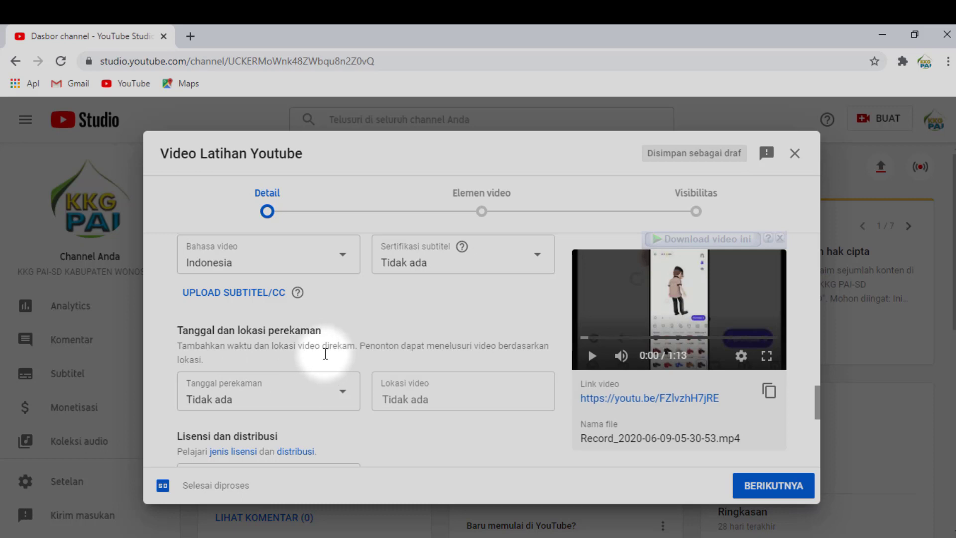
Step: Search the video location for "wonosobo" and select Wonosobo, Kabupaten Wonosobo, Jawa Tengah
{"action": "scroll", "coordinate": [431, 348], "scroll_direction": "down", "scroll_amount": 1}
{"action": "scroll", "coordinate": [431, 347], "scroll_direction": "down", "scroll_amount": 5}
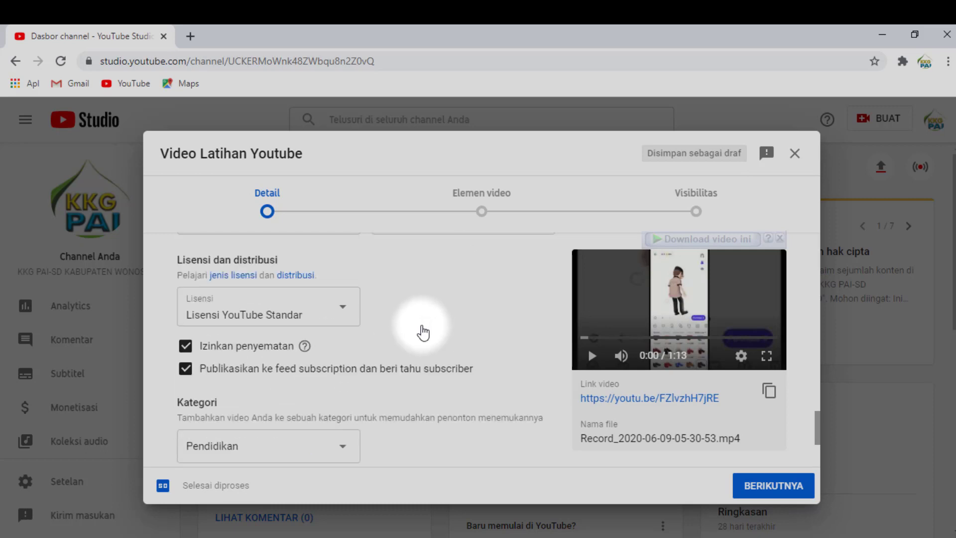
{"action": "scroll", "coordinate": [444, 357], "scroll_direction": "up", "scroll_amount": 4}
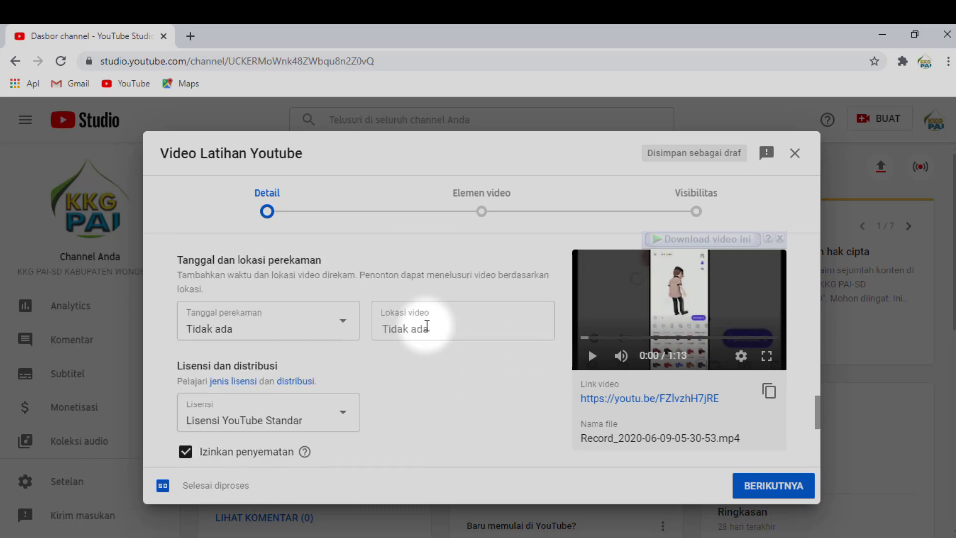
{"action": "left_click", "coordinate": [426, 326]}
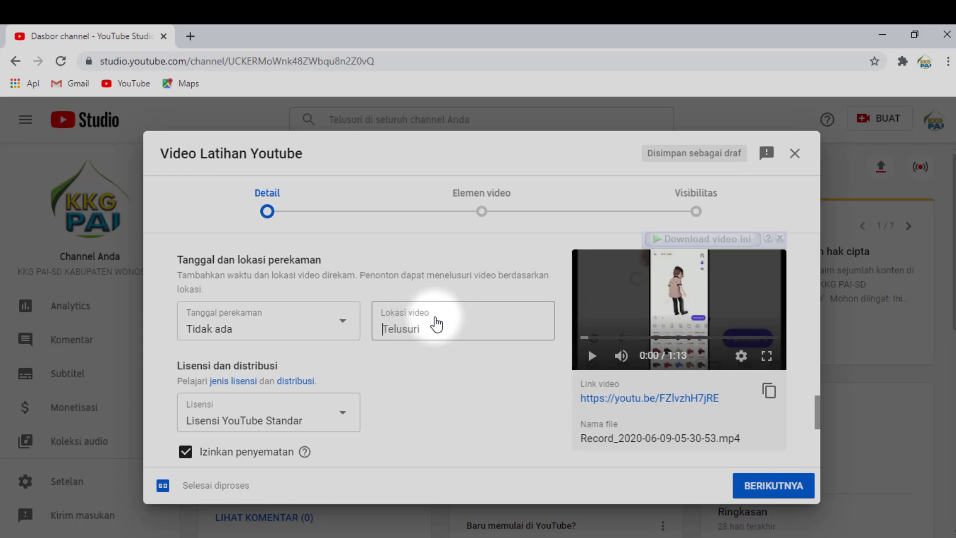
{"action": "type", "text": "wonosobo"}
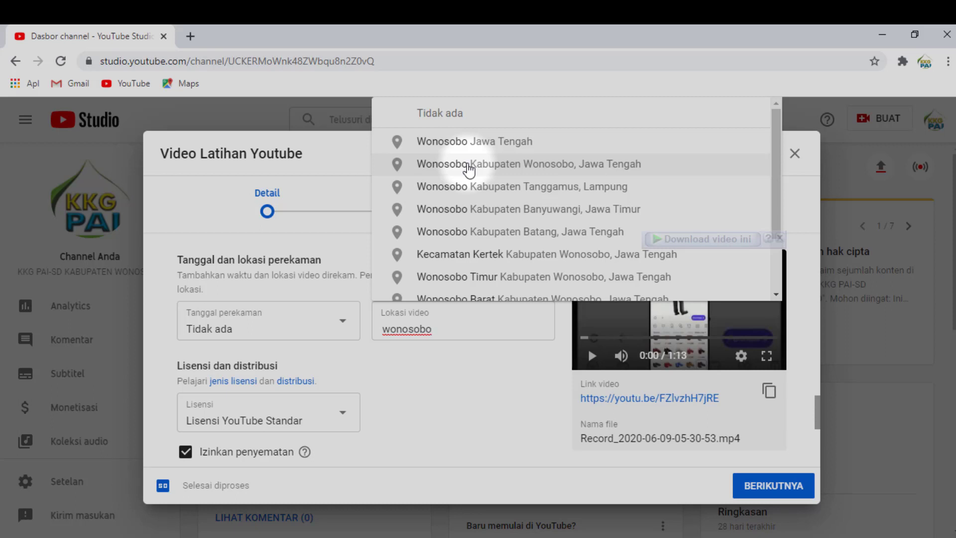
{"action": "left_click", "coordinate": [468, 166]}
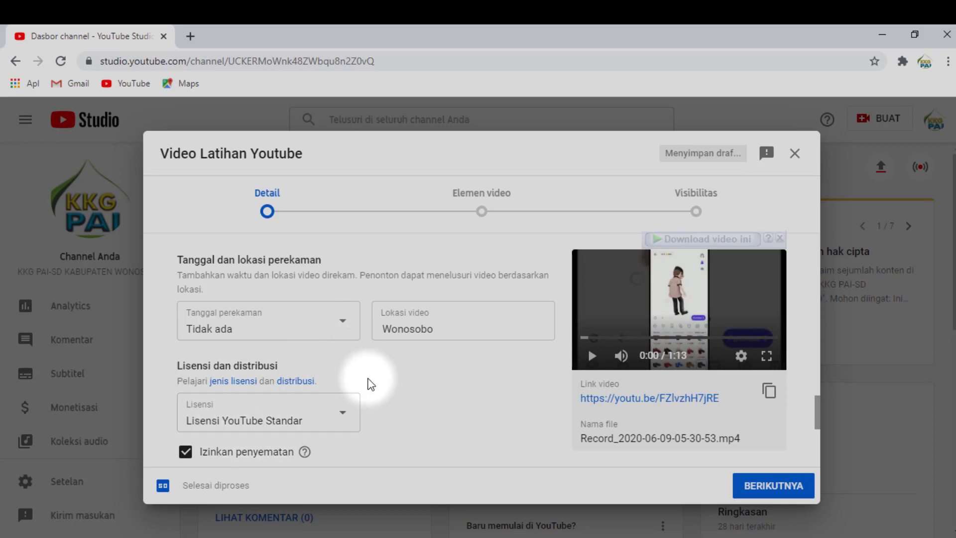
Step: Look through the video categories, choose Pendidikan, and continue to the Elemen video stage
{"action": "scroll", "coordinate": [367, 384], "scroll_direction": "down", "scroll_amount": 1}
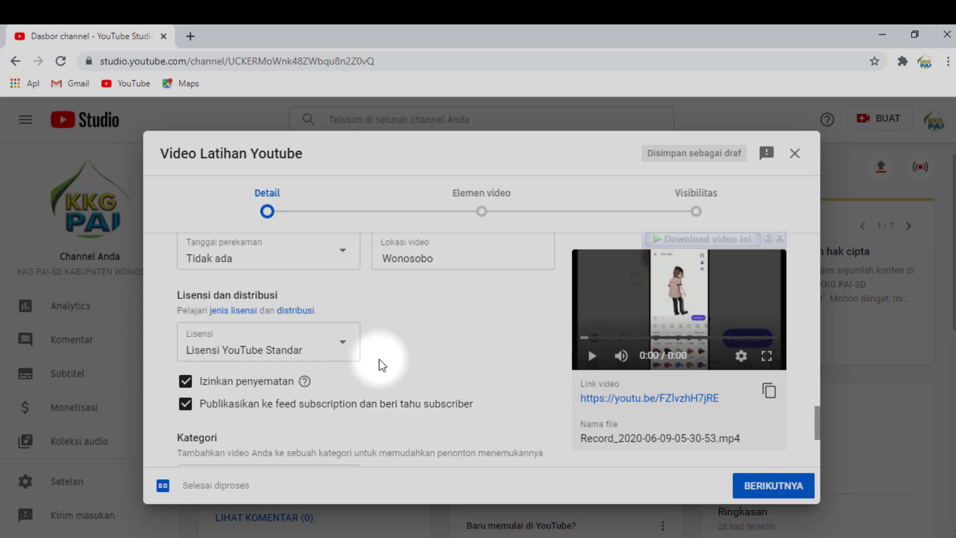
{"action": "scroll", "coordinate": [381, 365], "scroll_direction": "down", "scroll_amount": 3}
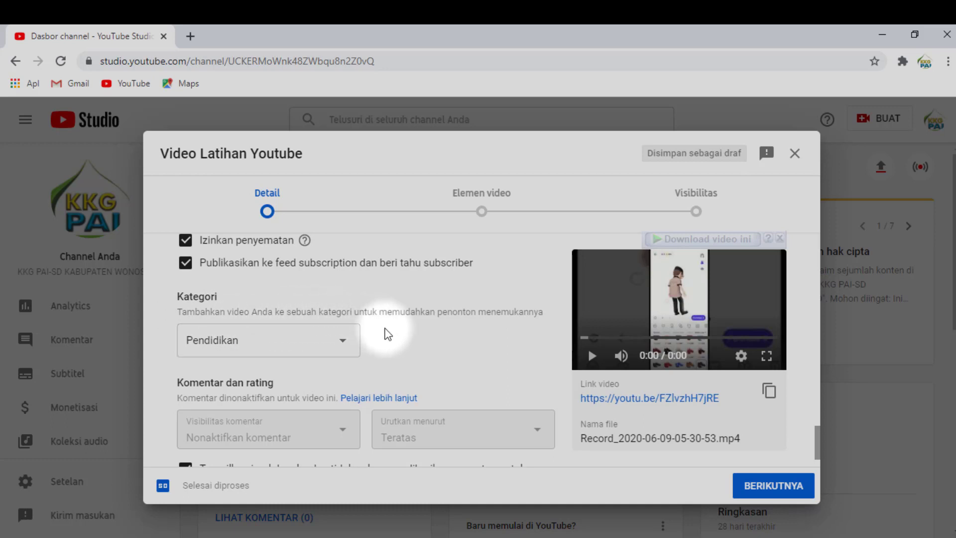
{"action": "left_click", "coordinate": [342, 351]}
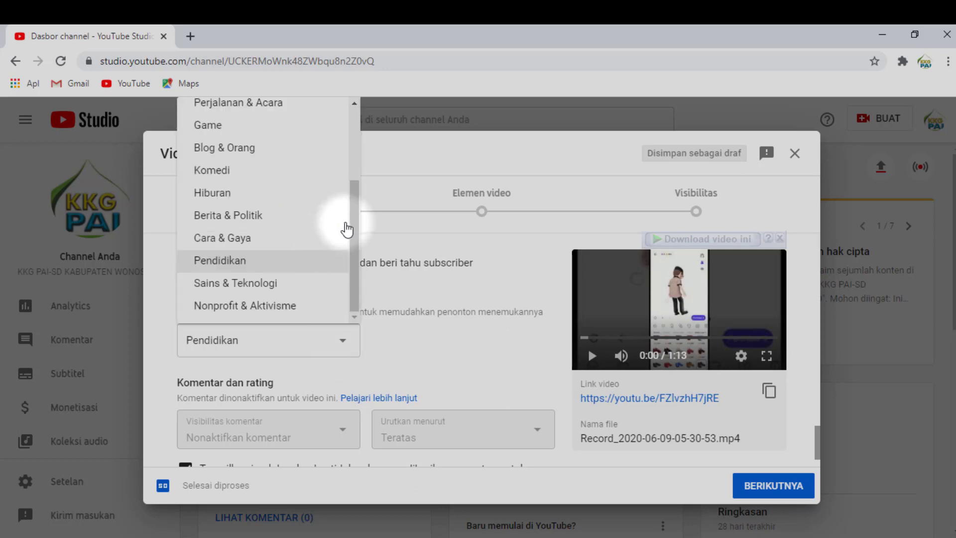
{"action": "left_click", "coordinate": [357, 120]}
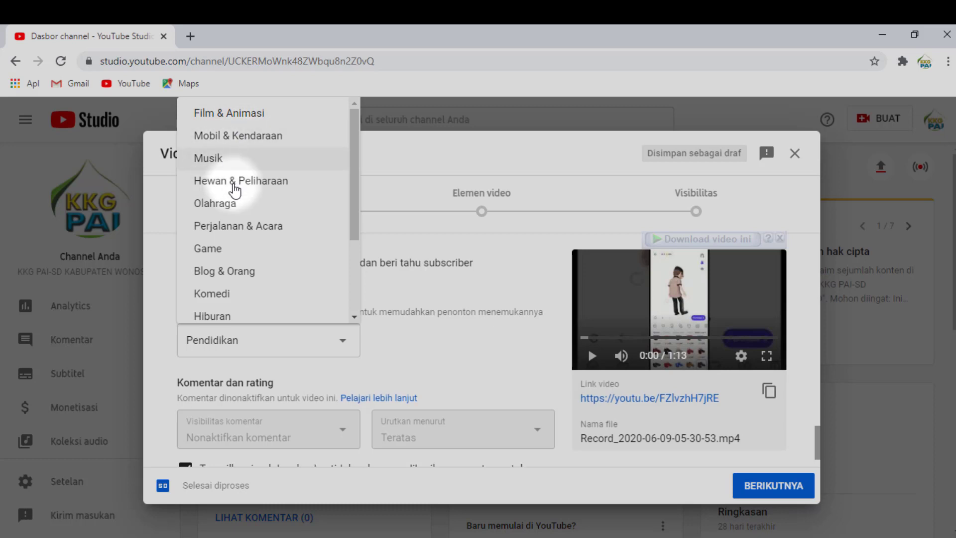
{"action": "scroll", "coordinate": [233, 247], "scroll_direction": "down", "scroll_amount": 3}
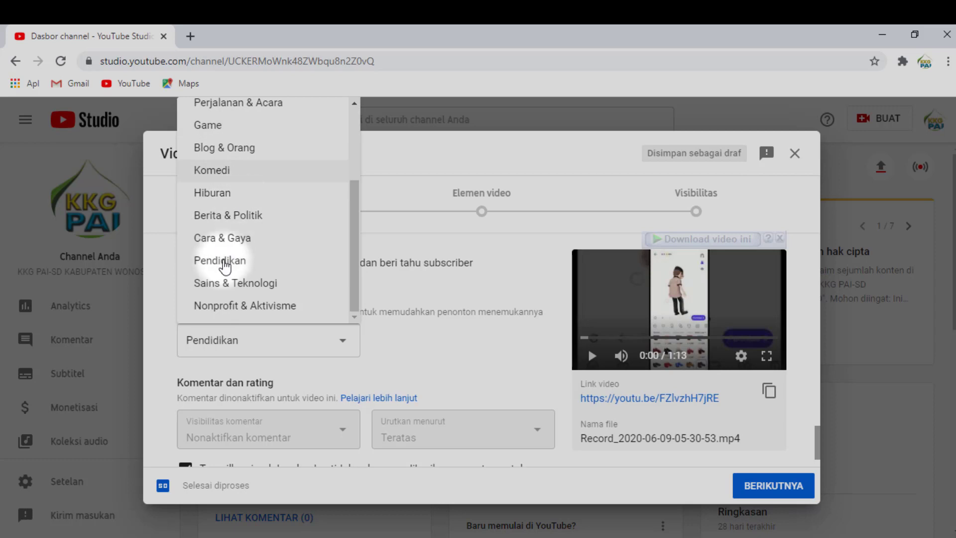
{"action": "left_click", "coordinate": [226, 264]}
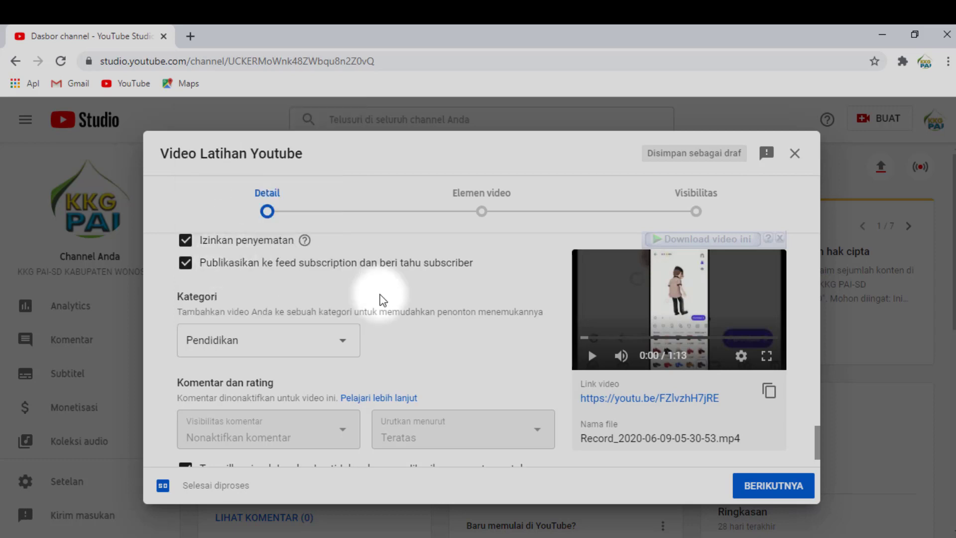
{"action": "scroll", "coordinate": [396, 292], "scroll_direction": "down", "scroll_amount": 1}
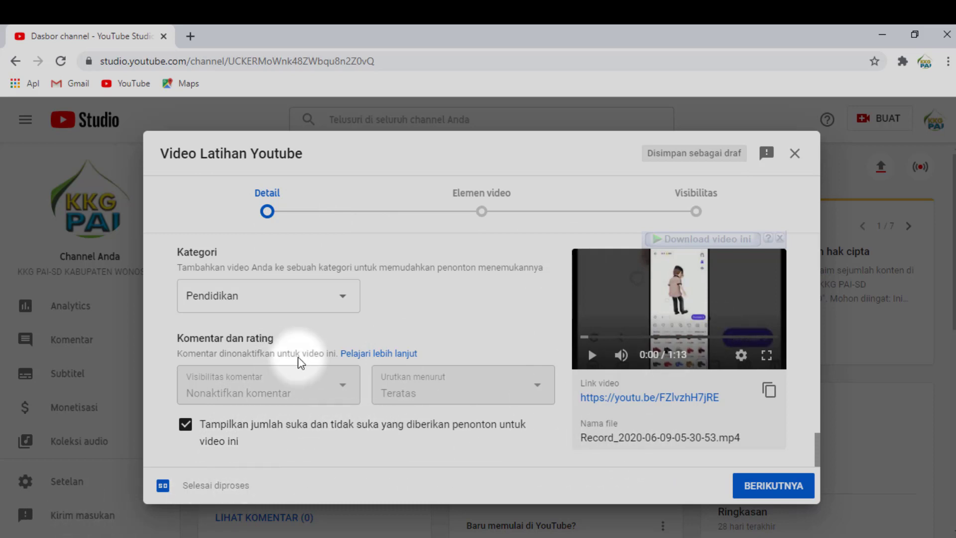
{"action": "left_click", "coordinate": [772, 491]}
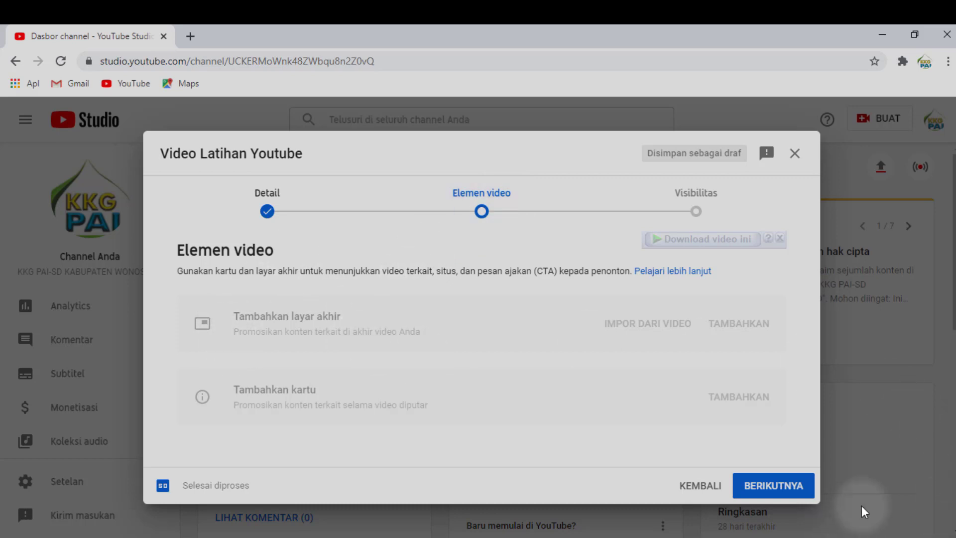
Step: Continue to the Visibilitas stage, try Pribadi, and set the video's visibility to Tidak publik
{"action": "left_click", "coordinate": [765, 486]}
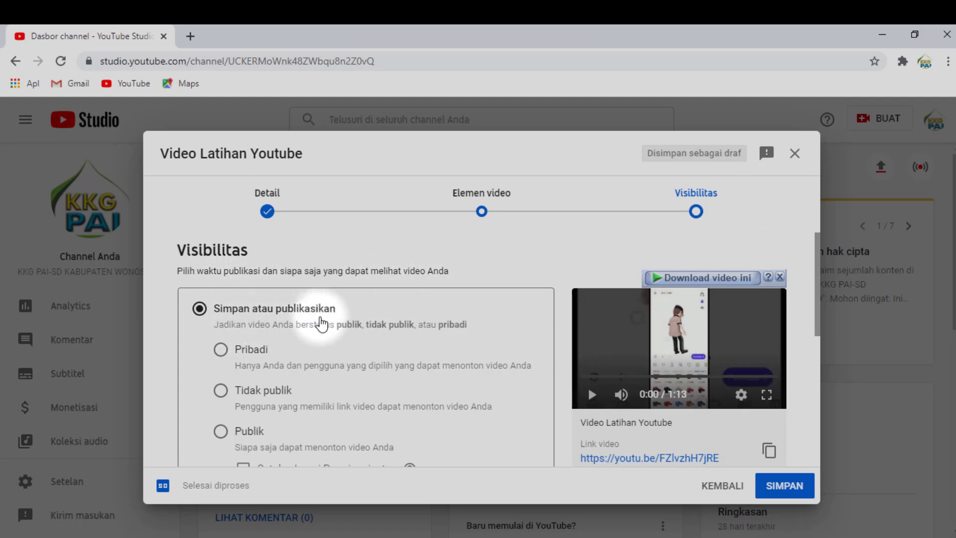
{"action": "scroll", "coordinate": [331, 323], "scroll_direction": "down", "scroll_amount": 2}
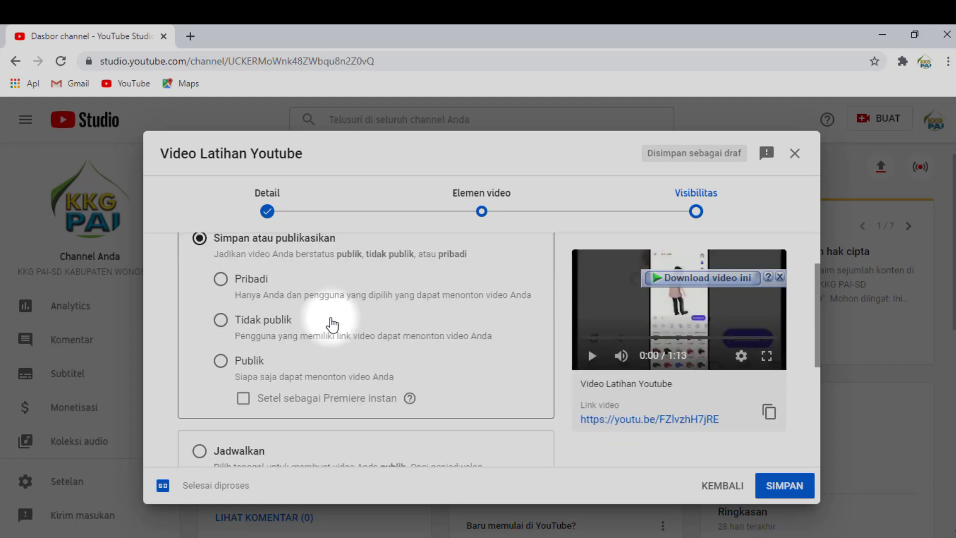
{"action": "left_click", "coordinate": [221, 280]}
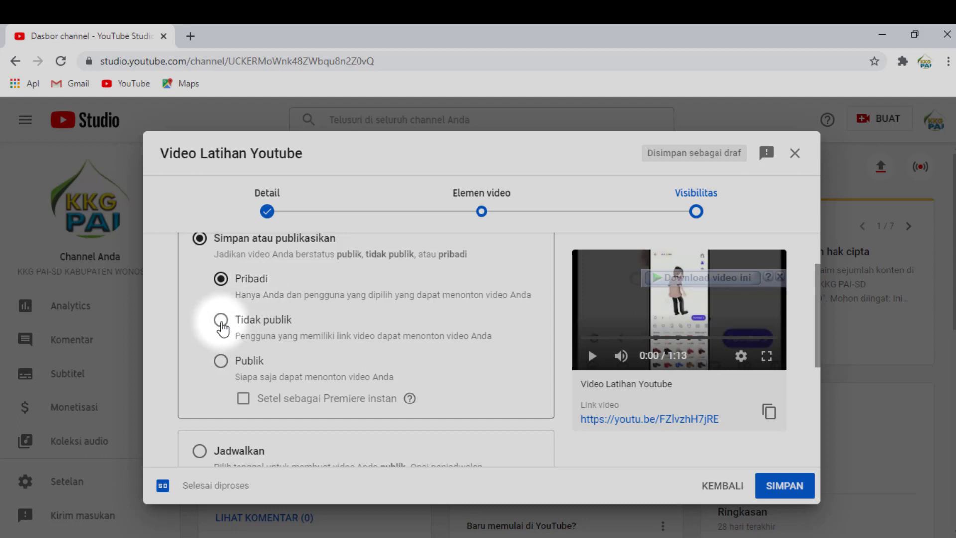
{"action": "left_click", "coordinate": [221, 325]}
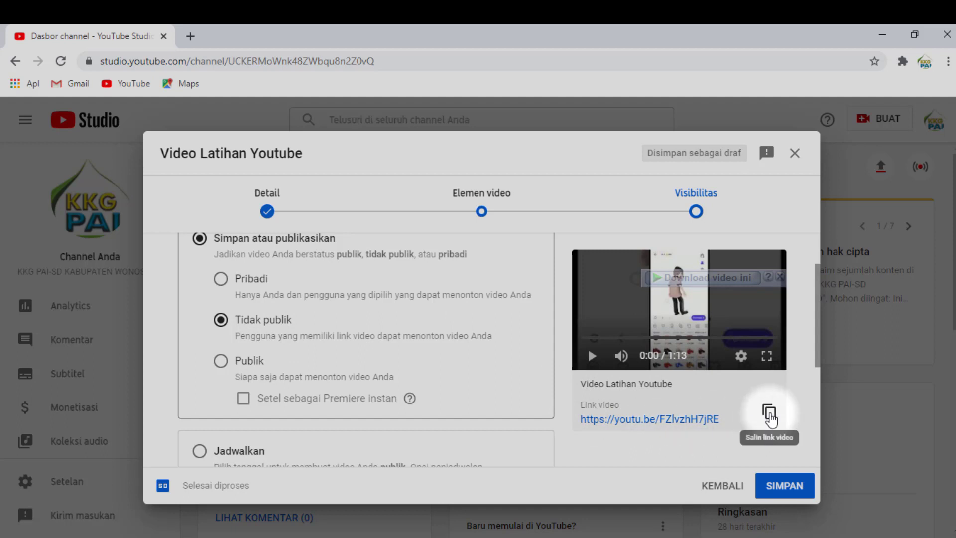
Step: Copy the video link, try the Publik option, and save the video as Tidak publik
{"action": "left_click", "coordinate": [770, 413]}
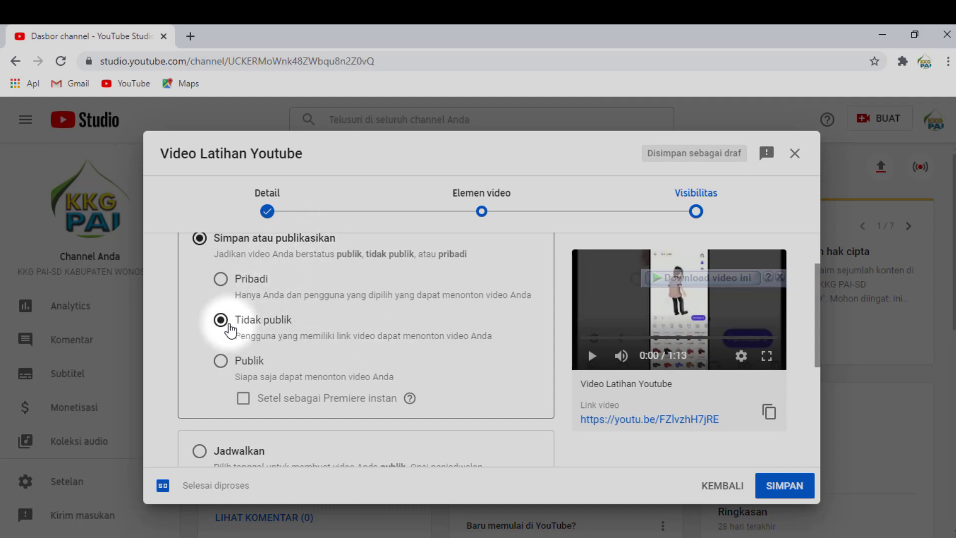
{"action": "left_click", "coordinate": [222, 362]}
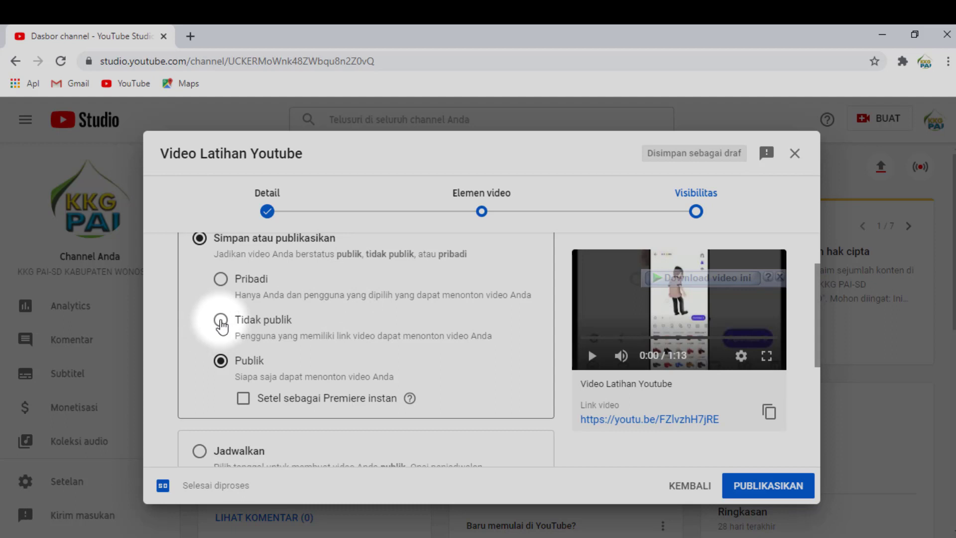
{"action": "left_click", "coordinate": [221, 321]}
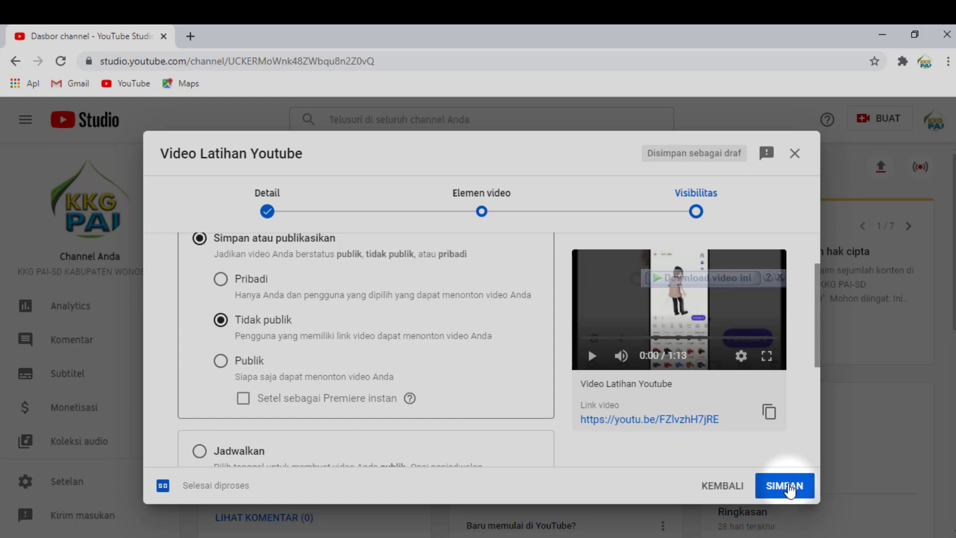
{"action": "left_click", "coordinate": [784, 486]}
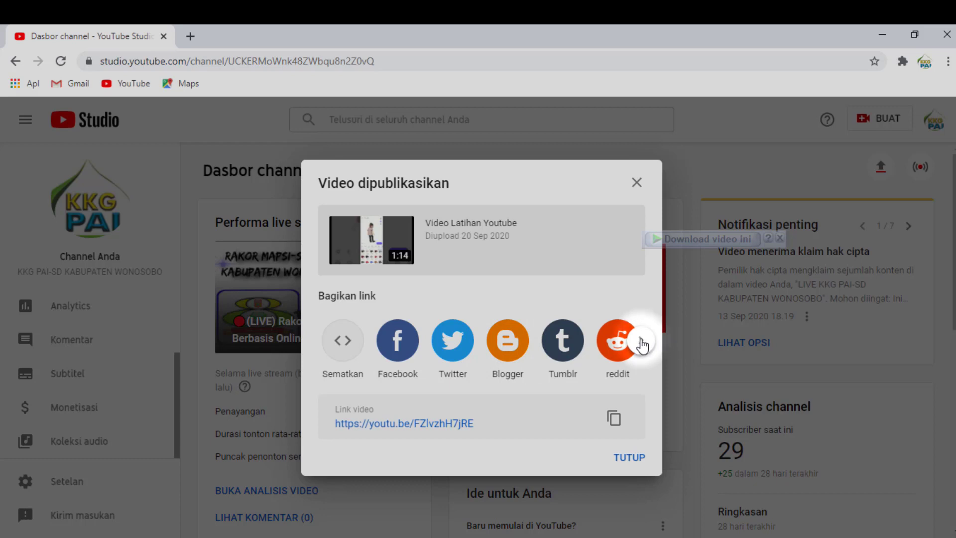
Step: Look through all the link-sharing options for the published video and close the dialog
{"action": "left_click", "coordinate": [642, 343]}
{"action": "left_click", "coordinate": [643, 343]}
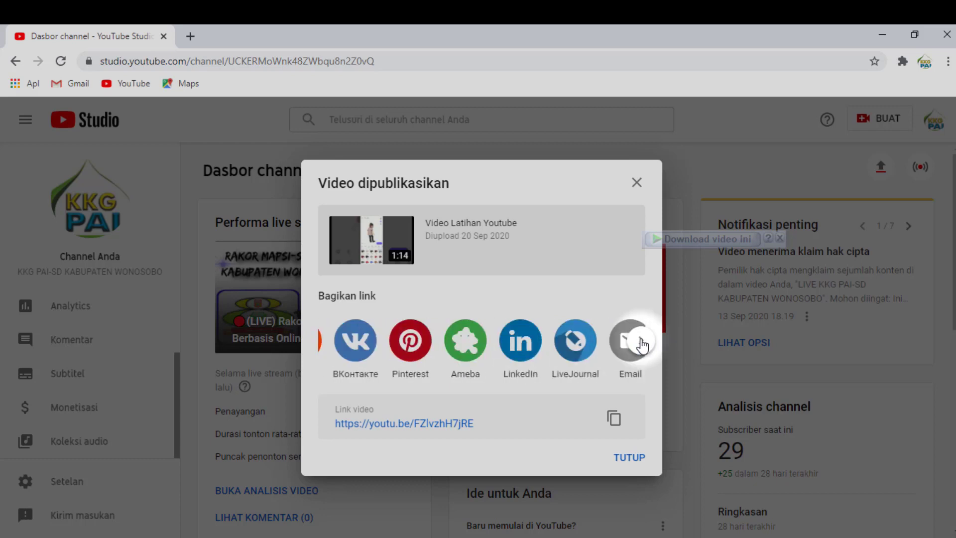
{"action": "left_click", "coordinate": [642, 343]}
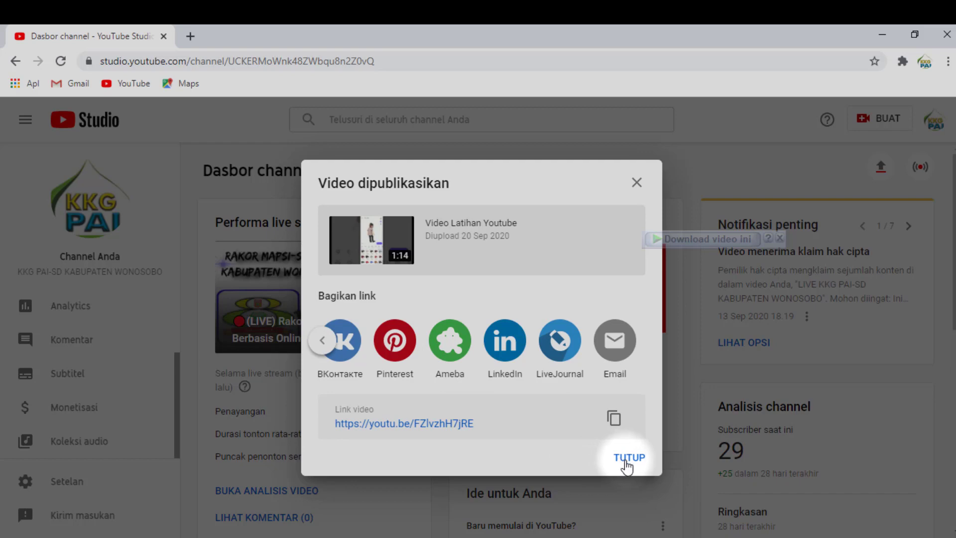
{"action": "left_click", "coordinate": [627, 458]}
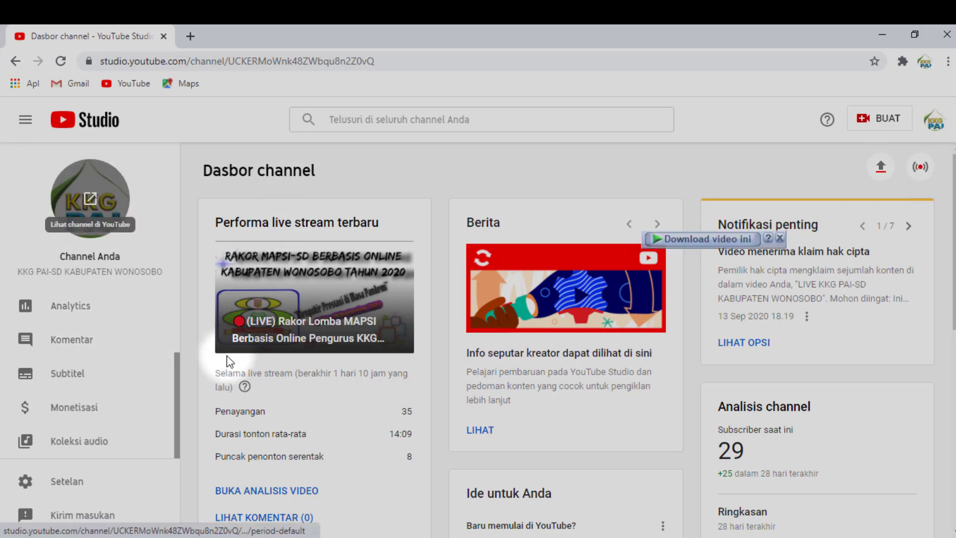
Step: Open the details of the newly uploaded Video Latihan Youtube from the channel's video list
{"action": "left_click_drag", "start_coordinate": [175, 354], "coordinate": [175, 293]}
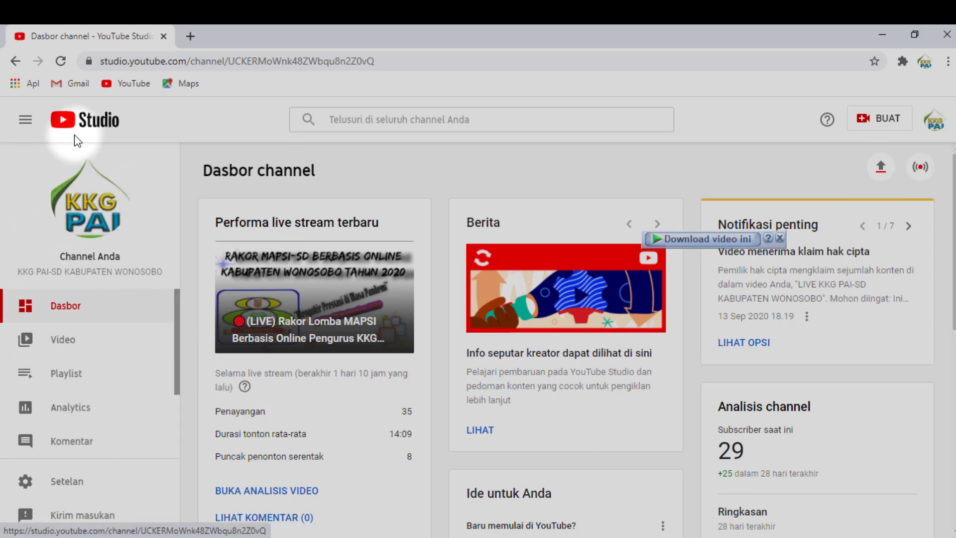
{"action": "left_click", "coordinate": [60, 345]}
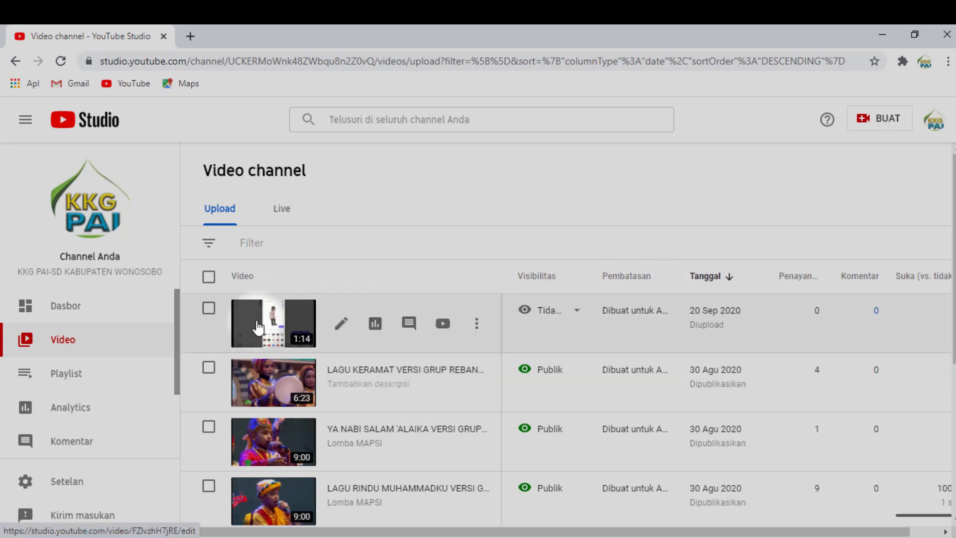
{"action": "left_click", "coordinate": [341, 327]}
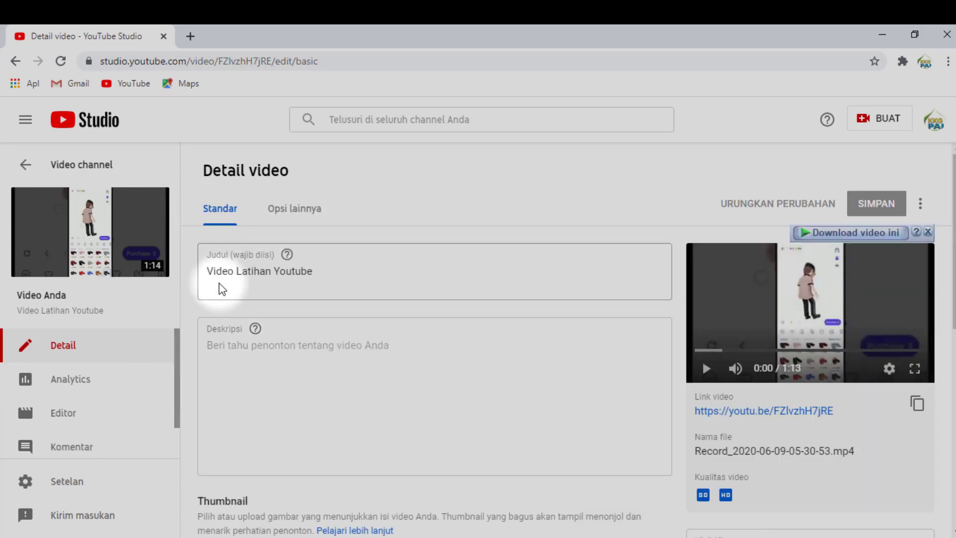
Step: Extend the video title to "Video Latihan Youtube untuk GPAI"
{"action": "left_click", "coordinate": [317, 271]}
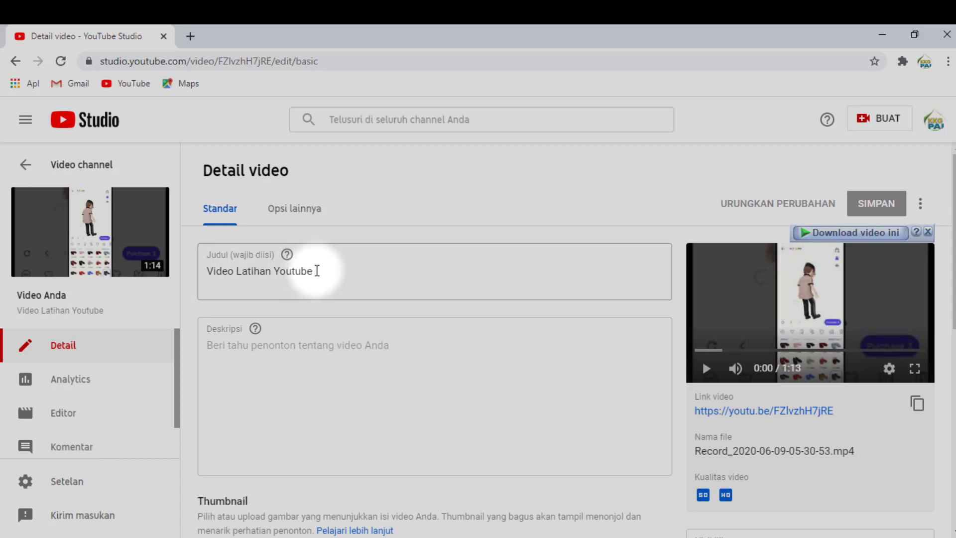
{"action": "left_click", "coordinate": [339, 266]}
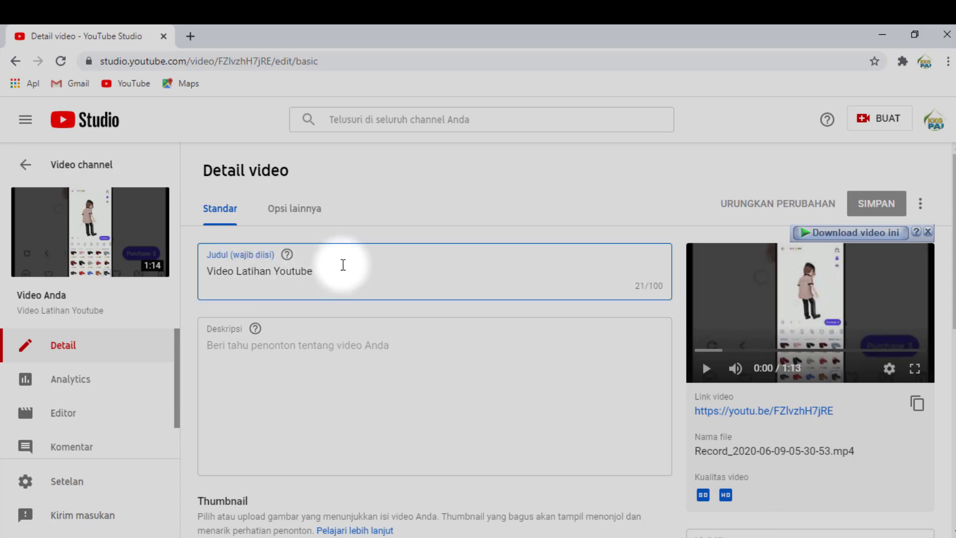
{"action": "type", "text": "un"}
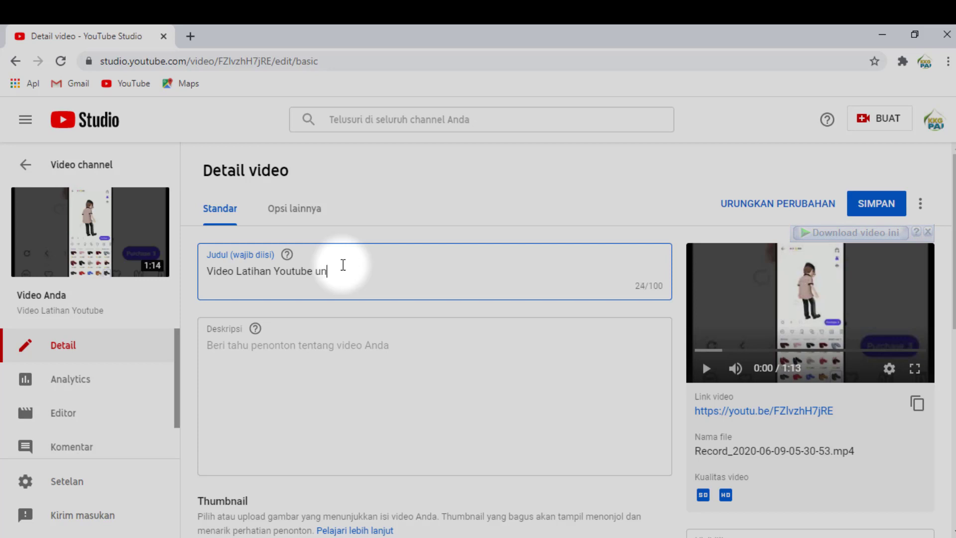
{"action": "type", "text": "tuk GPi"}
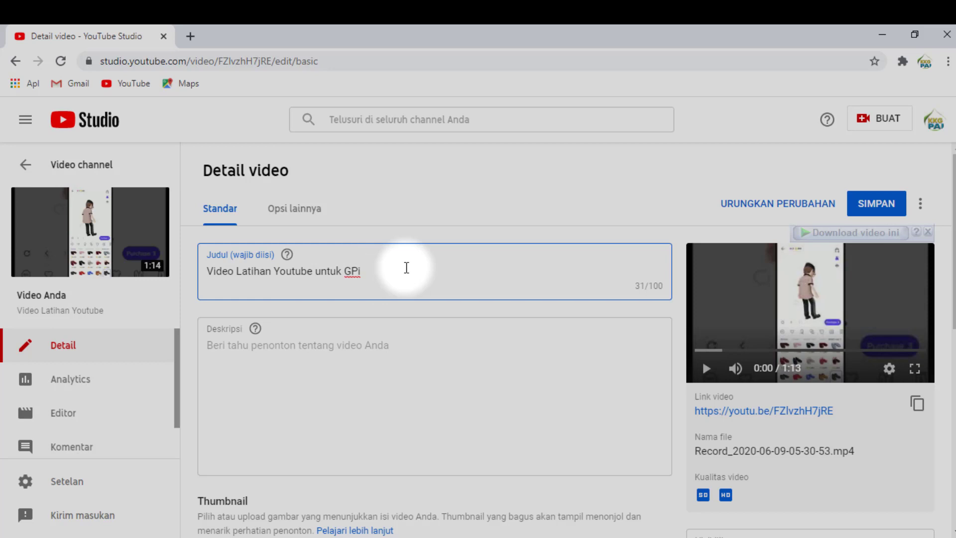
{"action": "key", "text": "BackSpace"}
{"action": "key", "text": "BackSpace"}
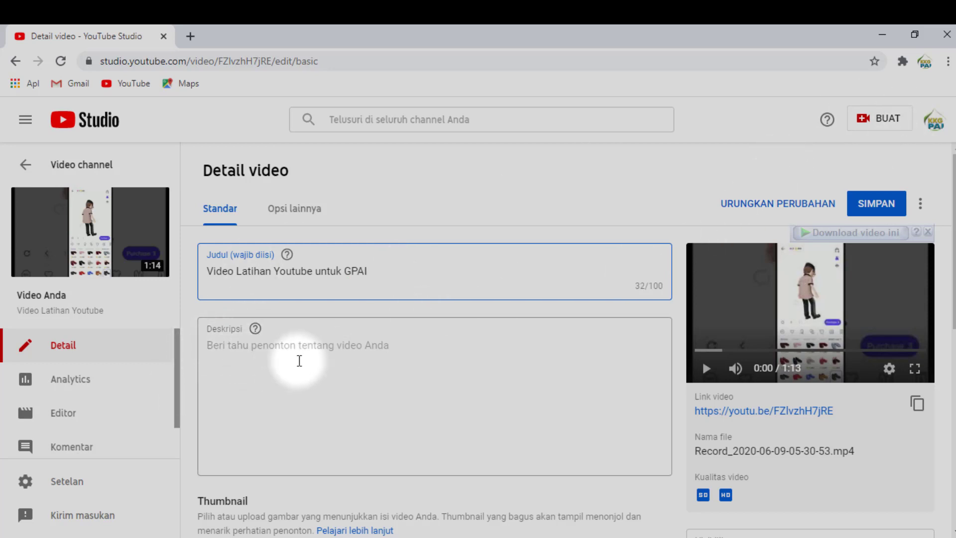
Step: Review the video's remaining standard details, including thumbnail and audience, and save the changes
{"action": "scroll", "coordinate": [473, 463], "scroll_direction": "down", "scroll_amount": 1}
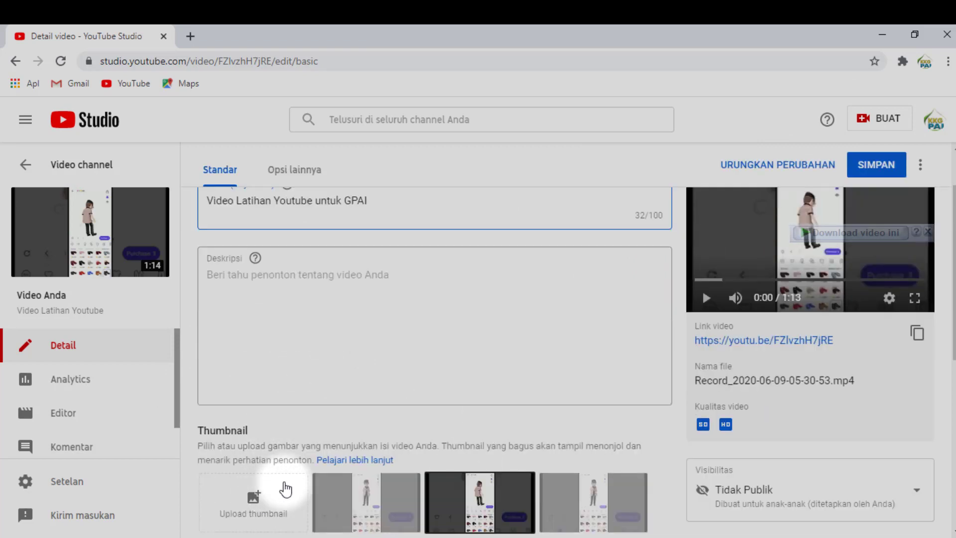
{"action": "scroll", "coordinate": [279, 512], "scroll_direction": "down", "scroll_amount": 1}
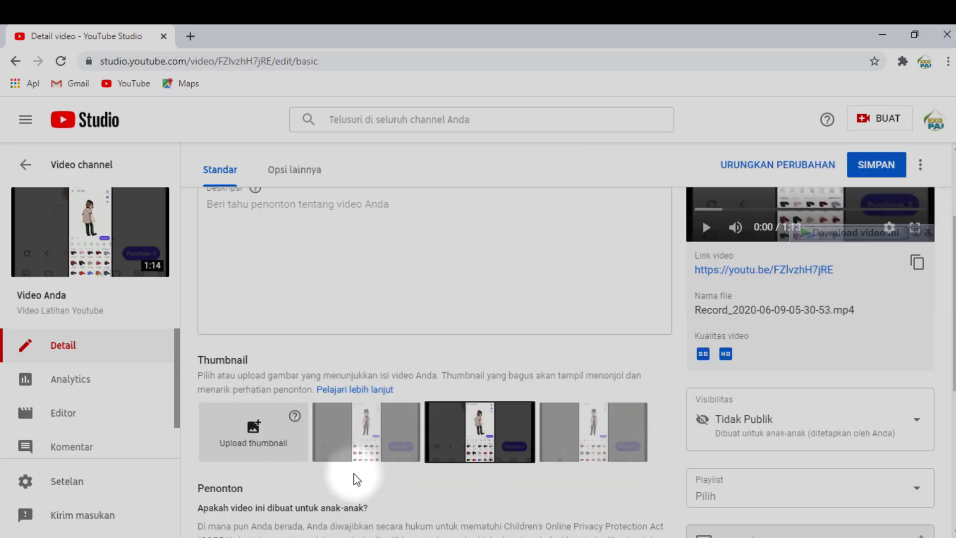
{"action": "scroll", "coordinate": [589, 428], "scroll_direction": "down", "scroll_amount": 3}
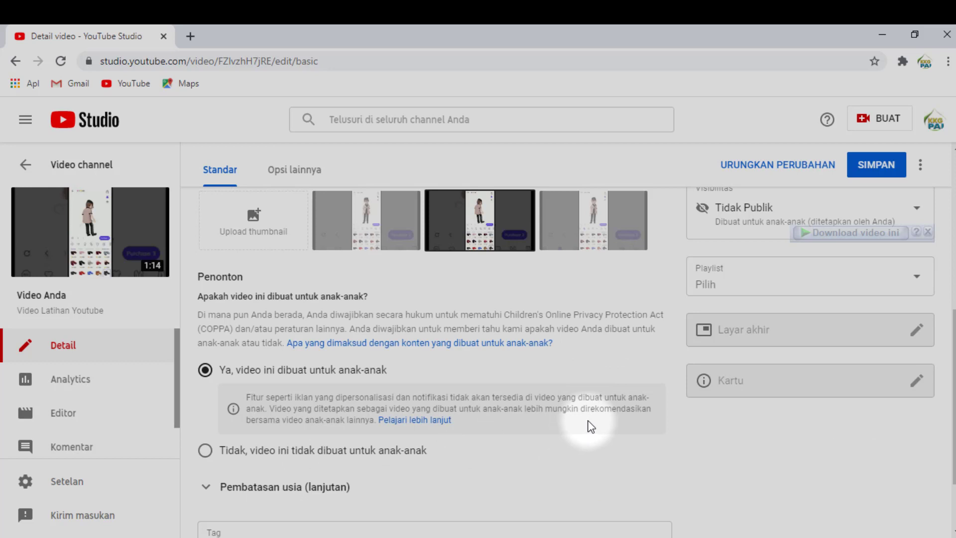
{"action": "scroll", "coordinate": [589, 426], "scroll_direction": "down", "scroll_amount": 2}
{"action": "scroll", "coordinate": [666, 207], "scroll_direction": "up", "scroll_amount": 9}
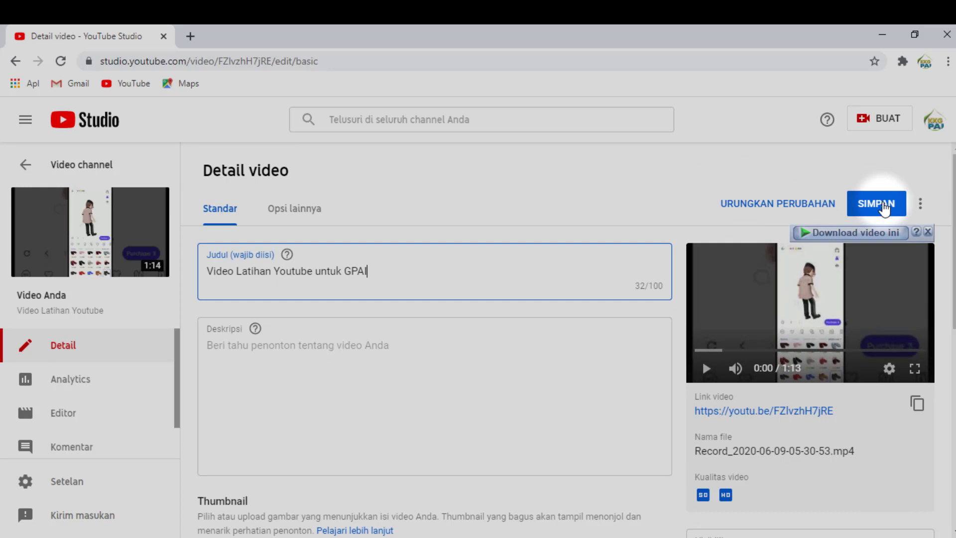
{"action": "left_click", "coordinate": [884, 208]}
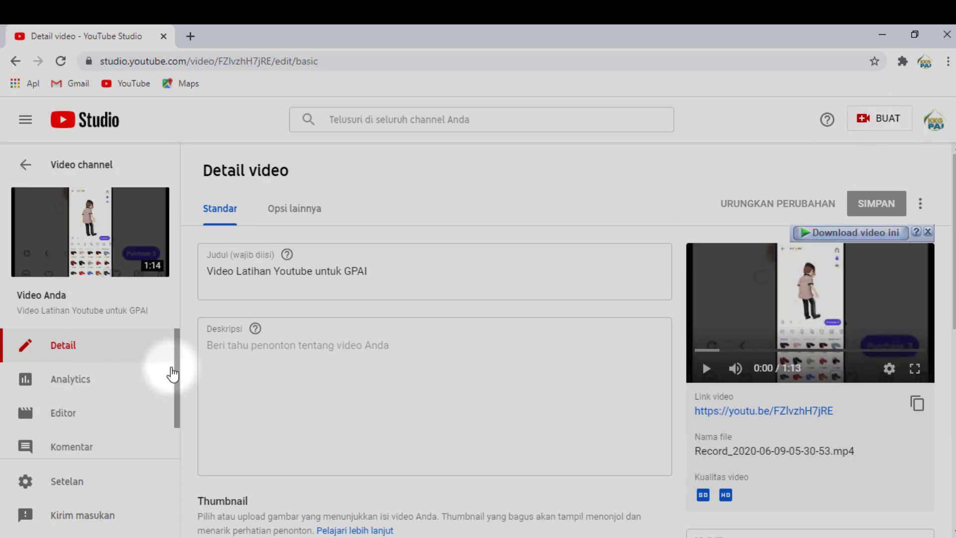
Step: Go back to the channel's video list, check the uploaded video's row and columns, and return to Dasbor
{"action": "left_click", "coordinate": [25, 166]}
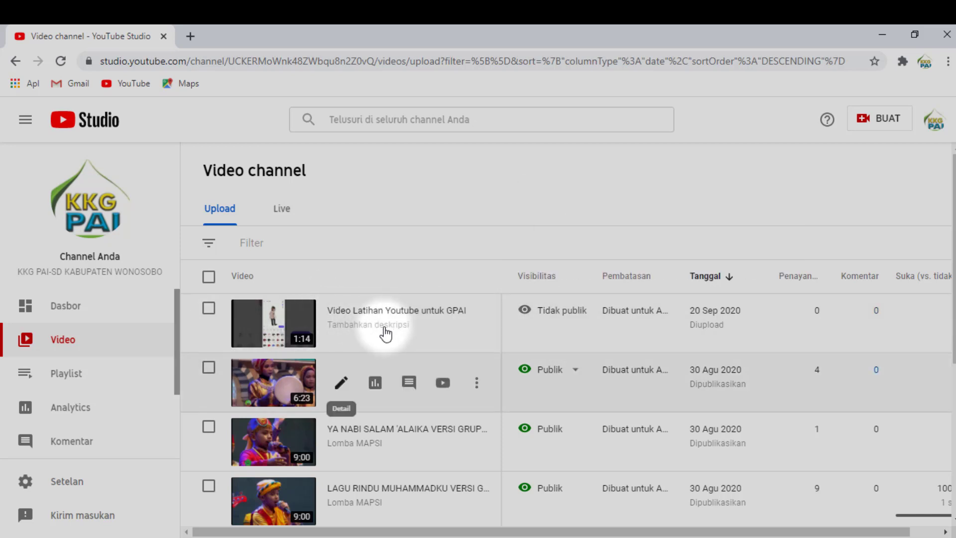
{"action": "mouse_move", "coordinate": [545, 321]}
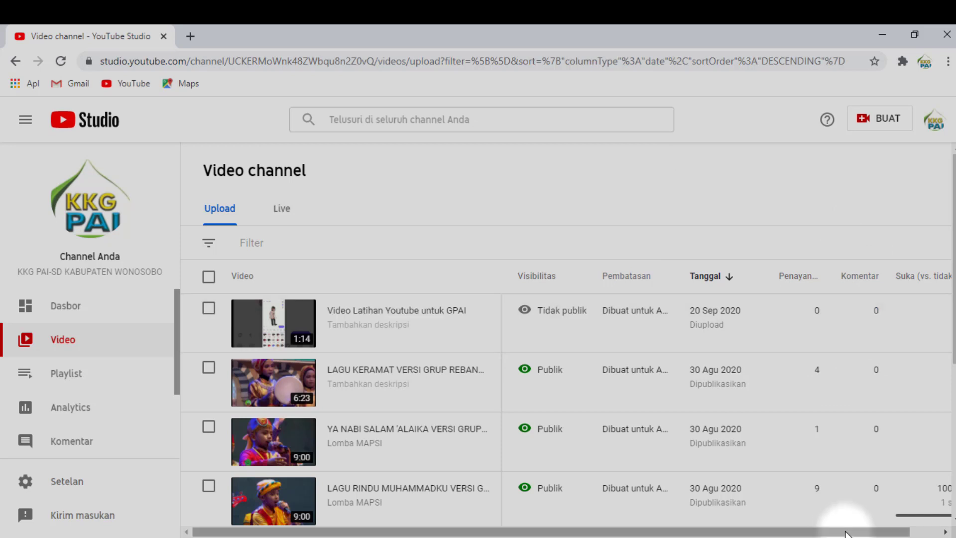
{"action": "left_click_drag", "start_coordinate": [903, 531], "coordinate": [932, 530]}
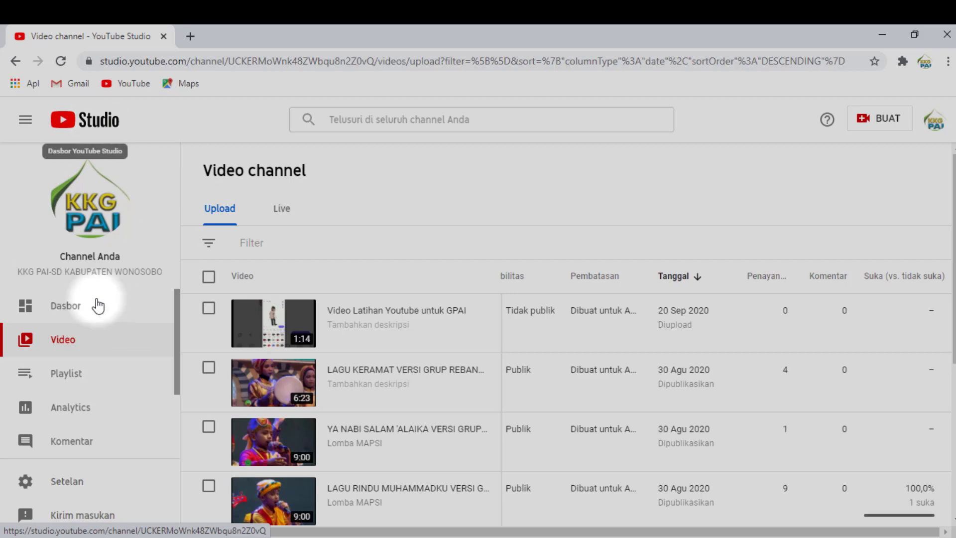
{"action": "left_click", "coordinate": [70, 309]}
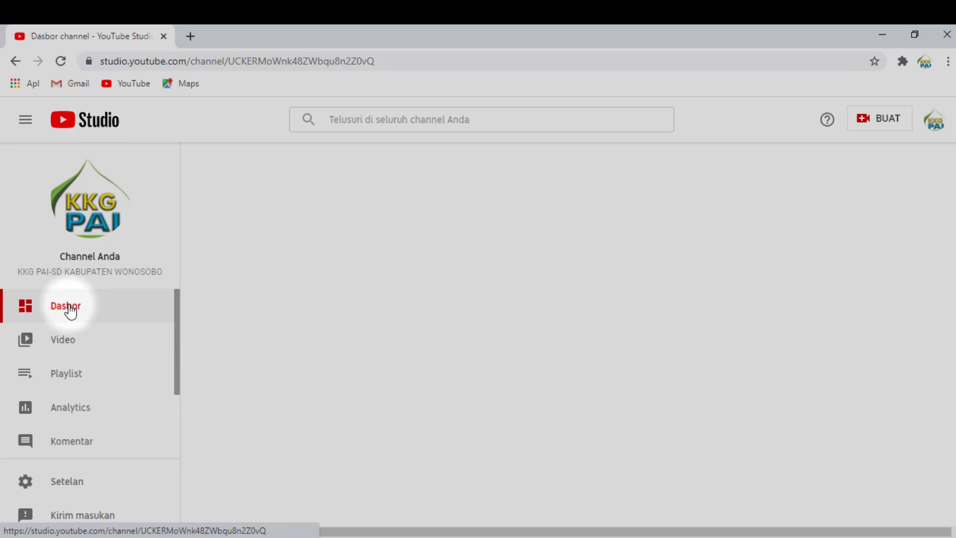